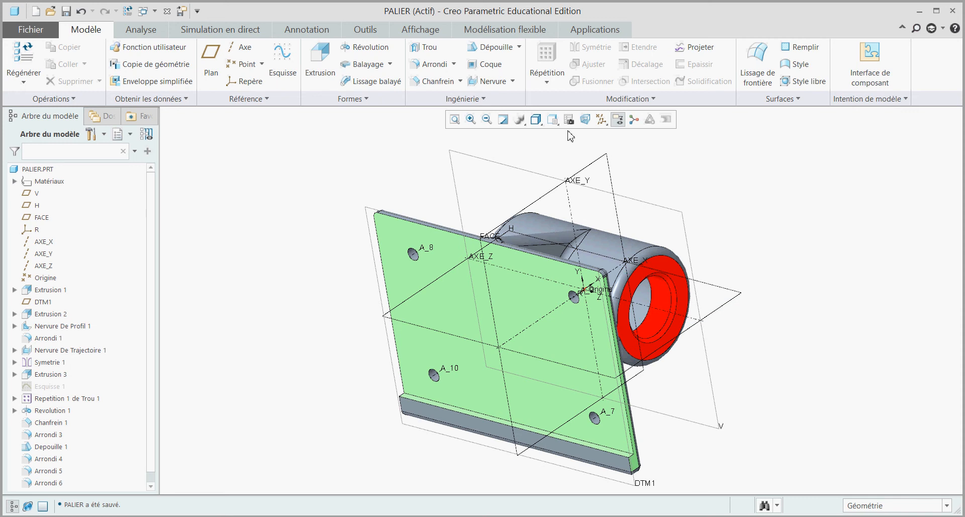
# Step: Activate cross-section V of the bearing part and reverse its clipping direction
pyautogui.click(570, 120)
pyautogui.click(884, 150)
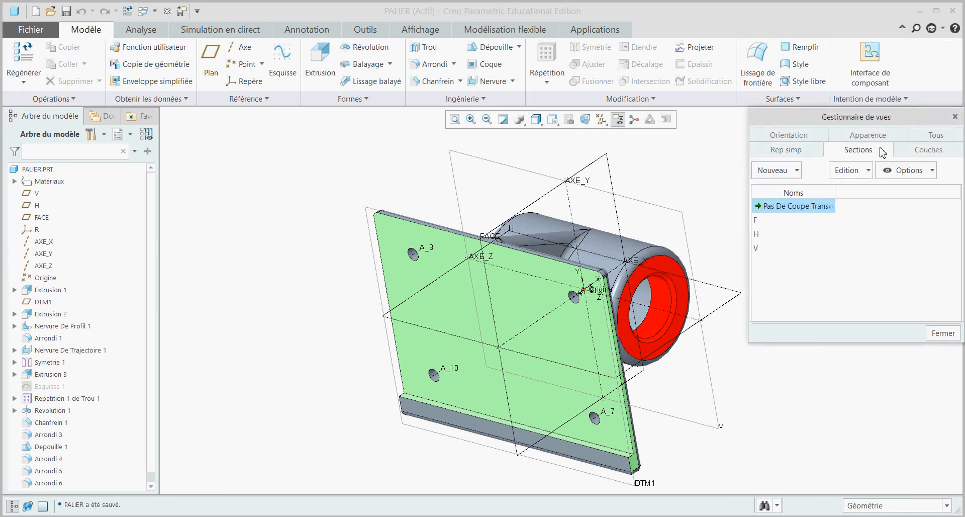
pyautogui.click(776, 252)
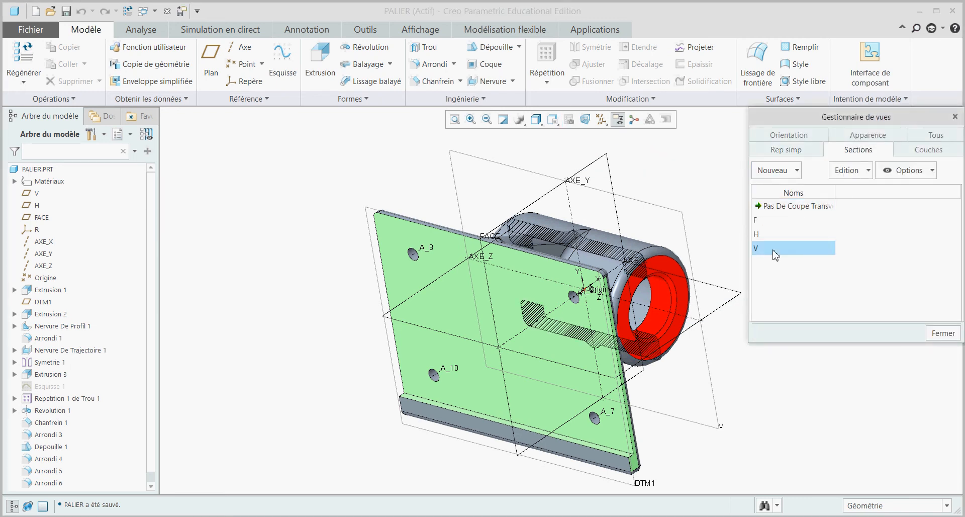
pyautogui.doubleClick(776, 249)
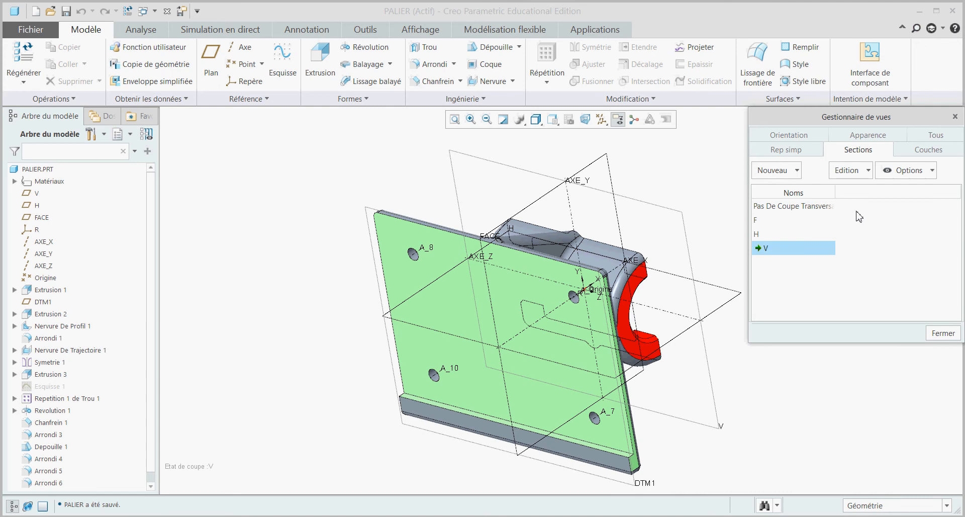
pyautogui.click(900, 170)
pyautogui.click(864, 201)
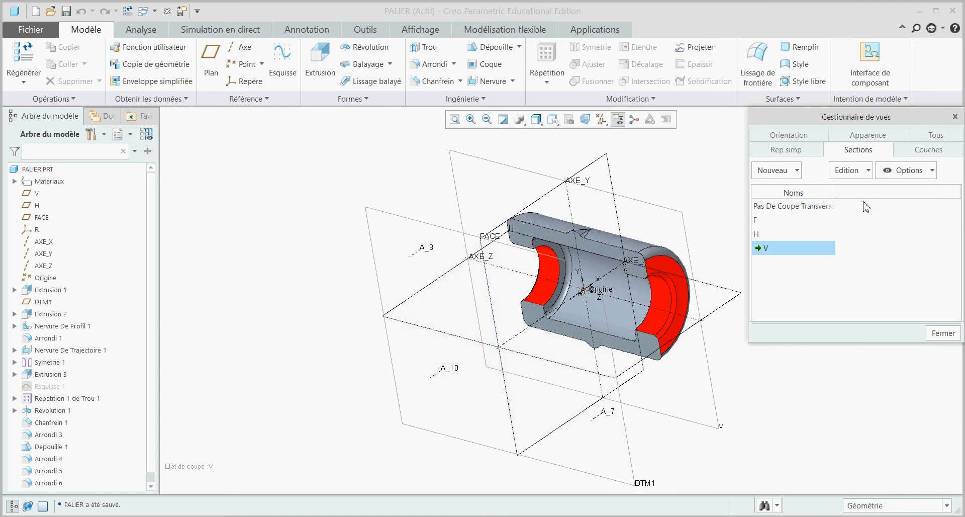
# Step: Display the hatching of cross-section V and close the view manager
pyautogui.rightClick(782, 249)
pyautogui.click(830, 268)
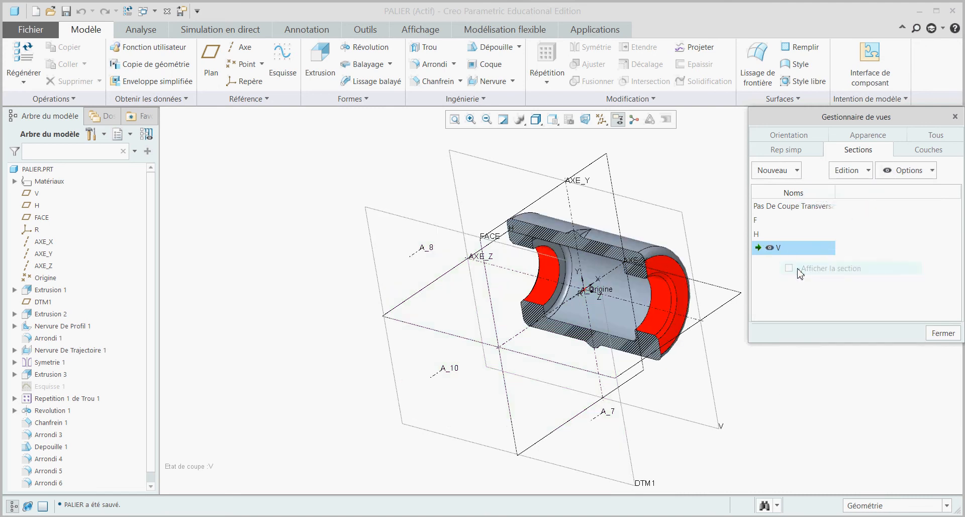
pyautogui.click(949, 336)
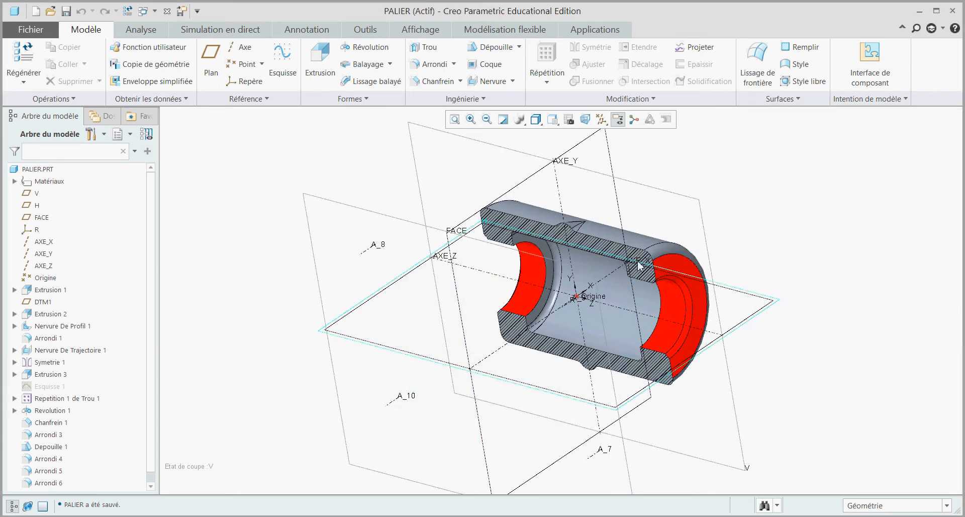
# Step: Start a Revolve sketch on plane V and place its geometric axis of revolution along the cylinder's AXE_Z
pyautogui.moveTo(728, 231); pyautogui.dragTo(745, 228, button='middle')
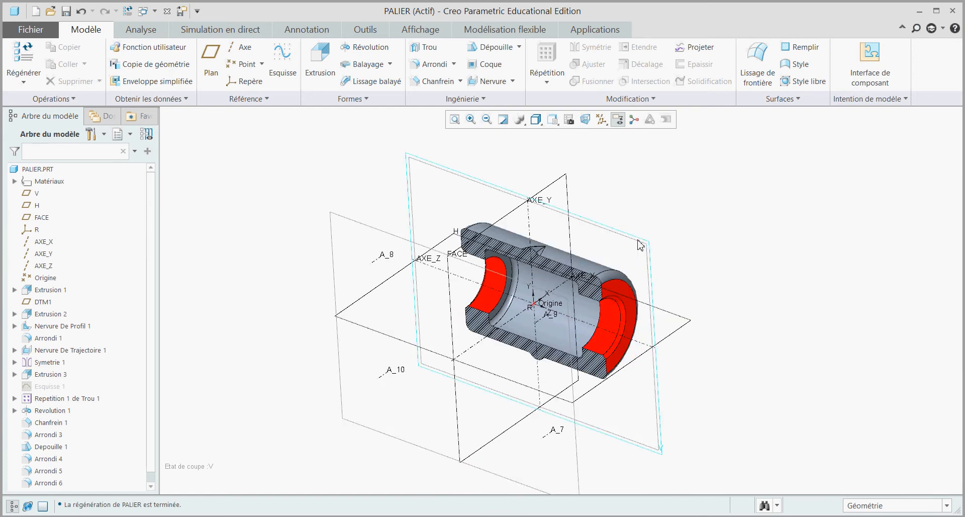
pyautogui.click(639, 244)
pyautogui.moveTo(717, 274); pyautogui.dragTo(720, 269, button='middle')
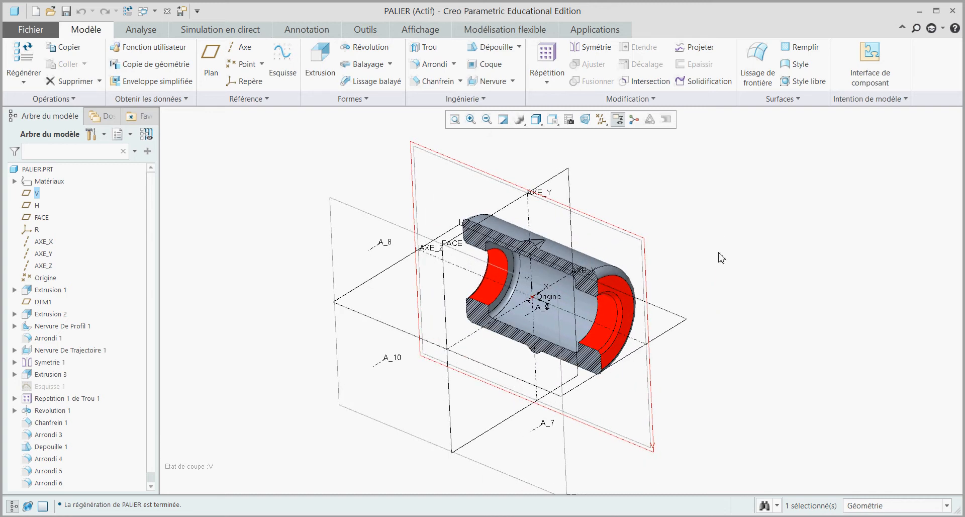
pyautogui.click(375, 48)
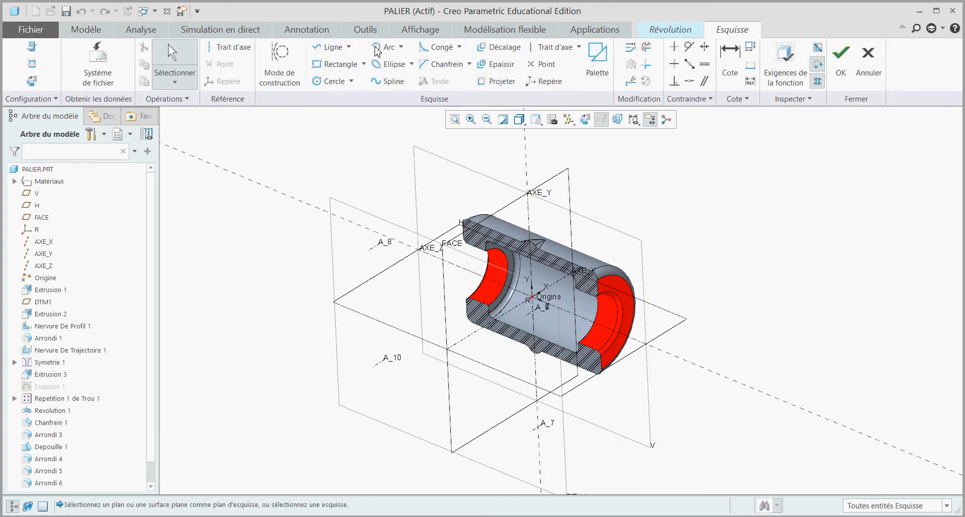
pyautogui.click(230, 50)
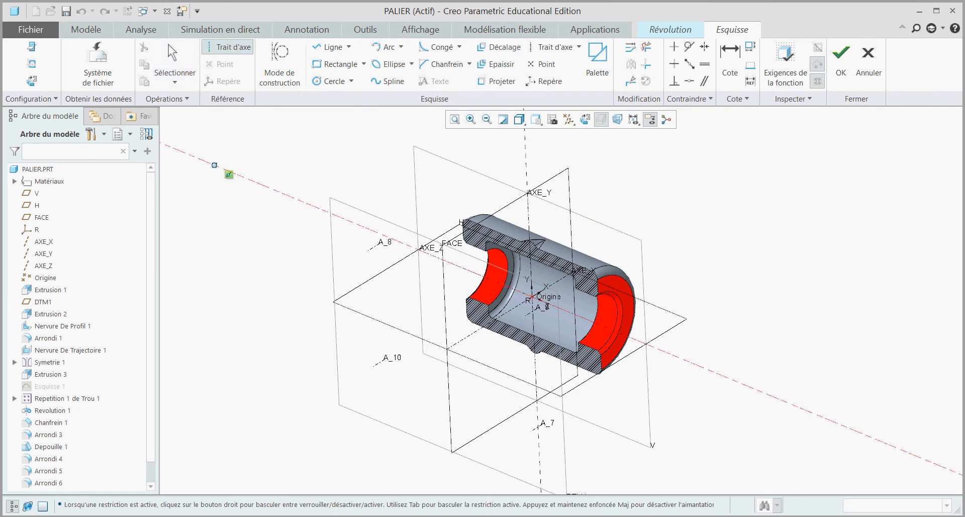
pyautogui.click(765, 393)
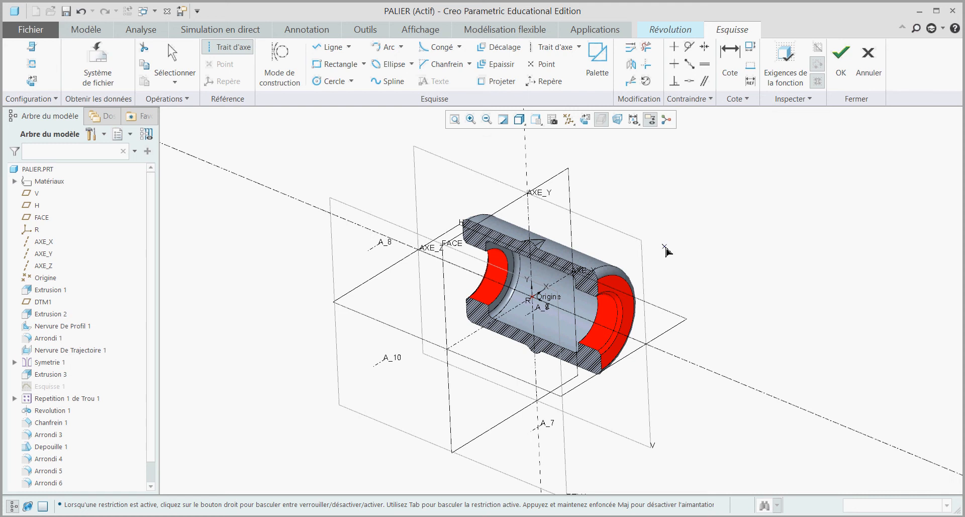
# Step: Add the cylinder's outer silhouette and the inner shoulder edge near the bore's end as sketch references
pyautogui.click(536, 122)
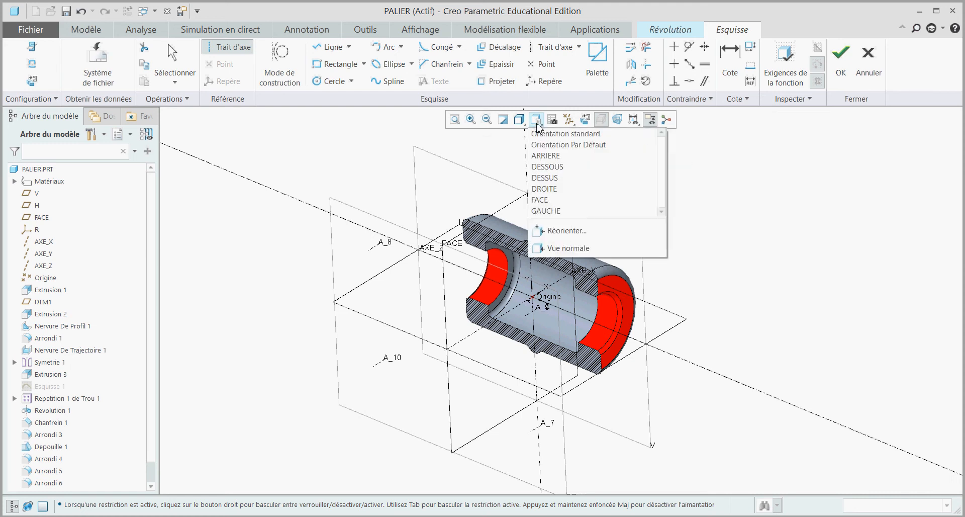
pyautogui.click(547, 212)
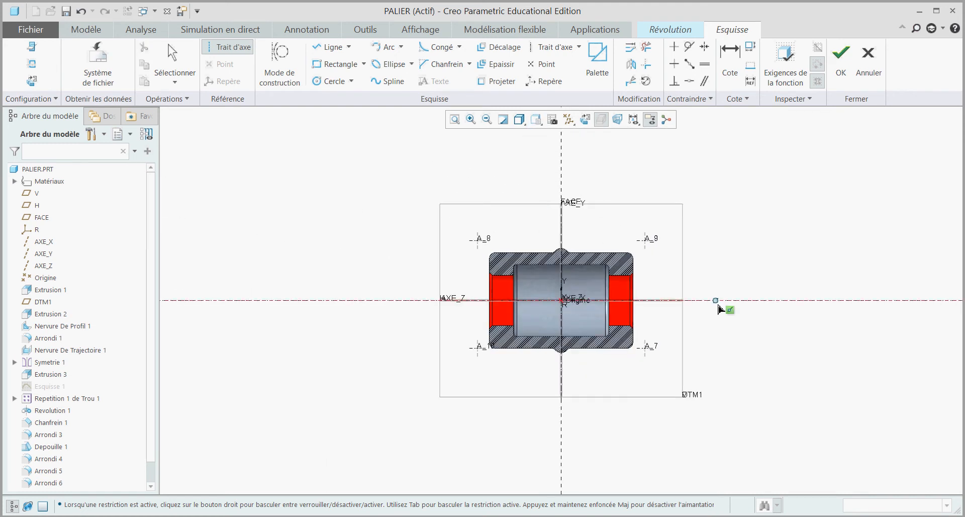
pyautogui.scroll(2, 631, 281)
pyautogui.click(31, 63)
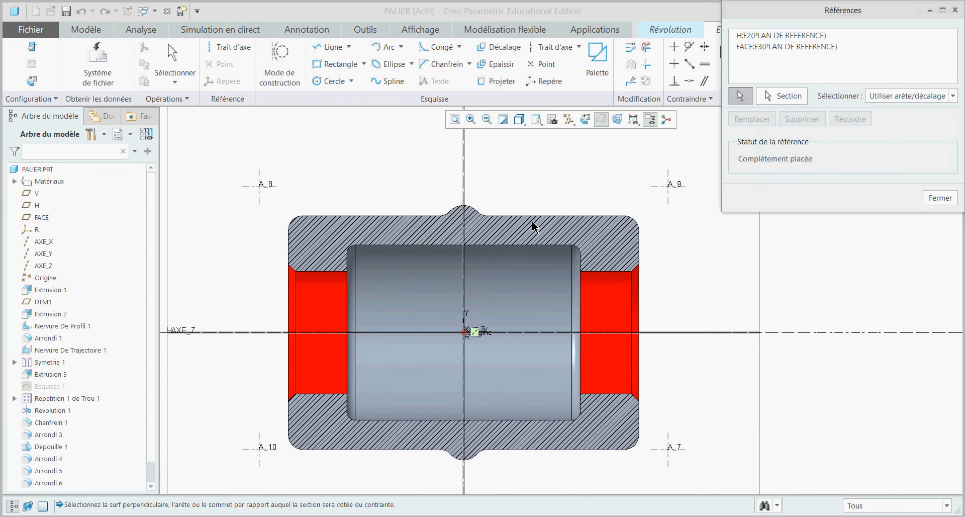
pyautogui.click(592, 221)
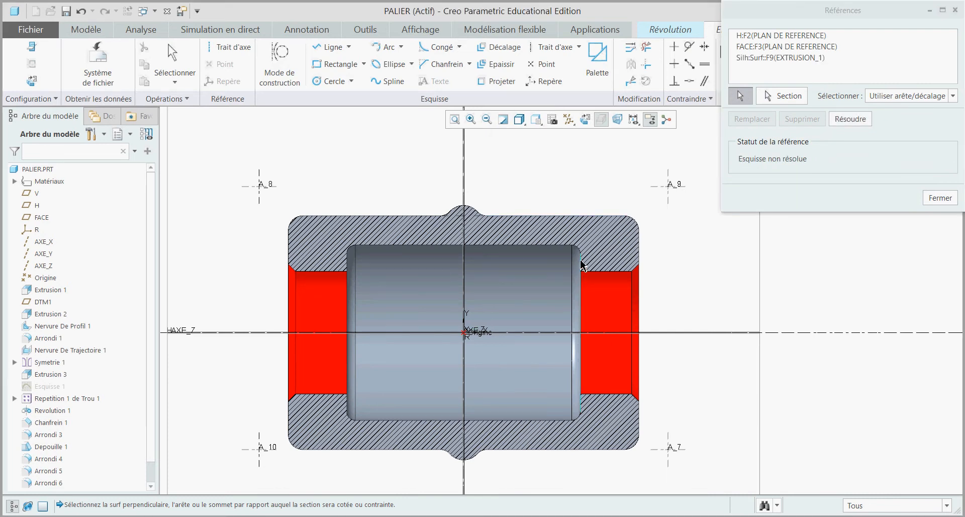
pyautogui.click(581, 266)
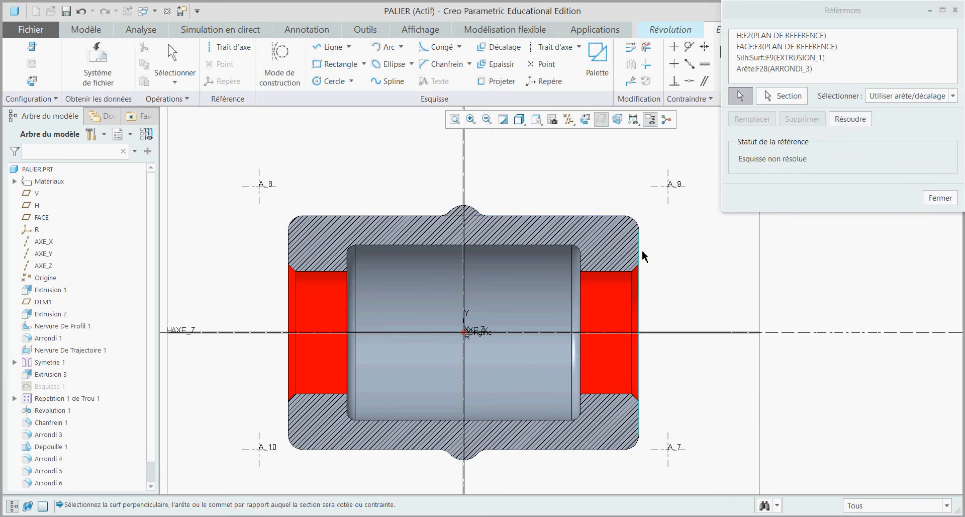
pyautogui.click(935, 201)
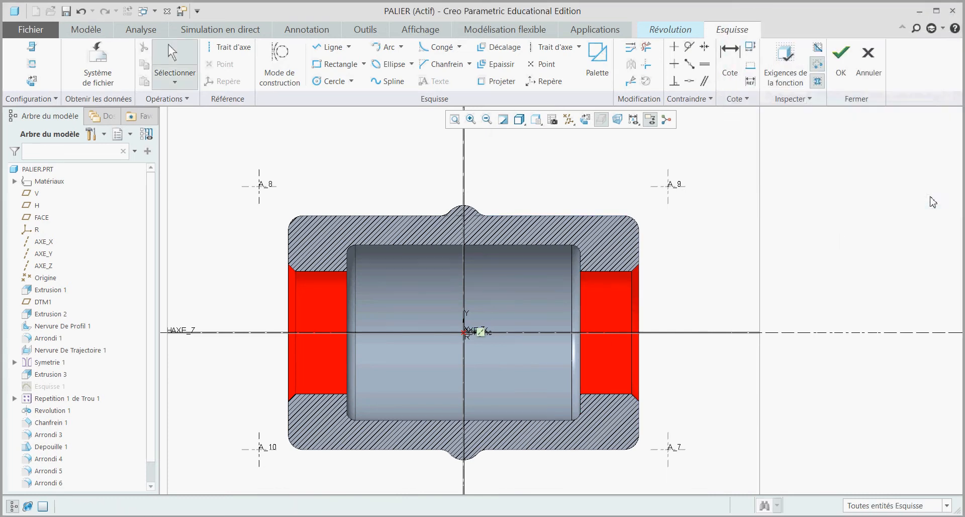
# Step: Sketch a rectangle about 29 wide over the upper end wall, from the inner shoulder and outer silhouette to past the end face
pyautogui.click(318, 64)
pyautogui.scroll(-3, 575, 251)
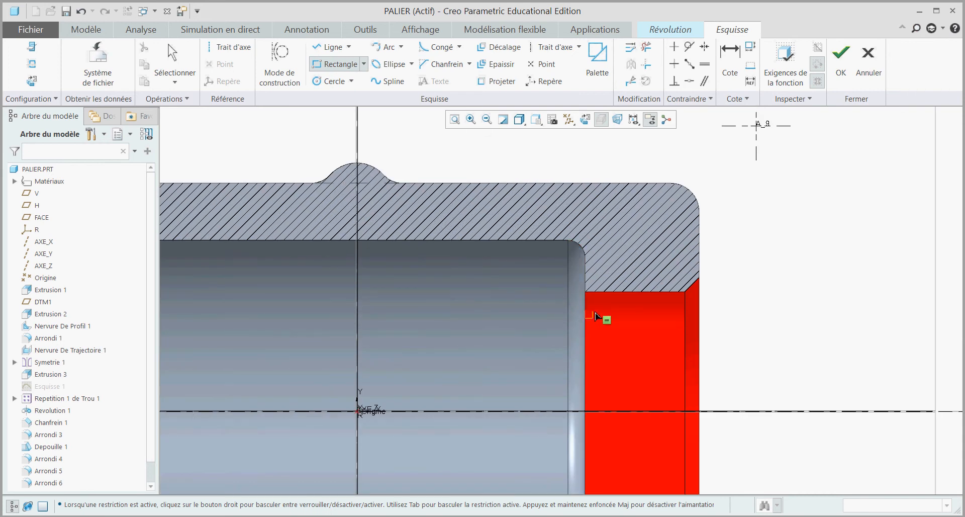
pyautogui.click(751, 184)
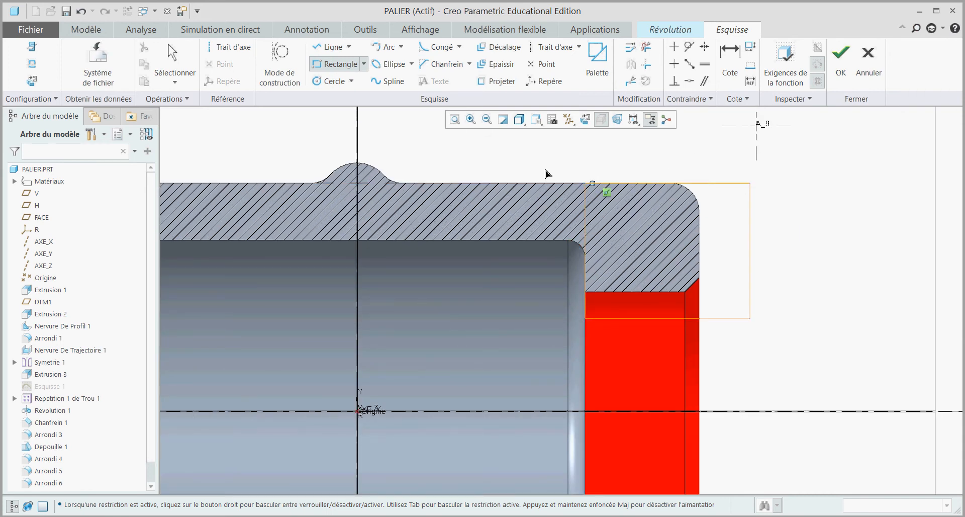
pyautogui.click(172, 56)
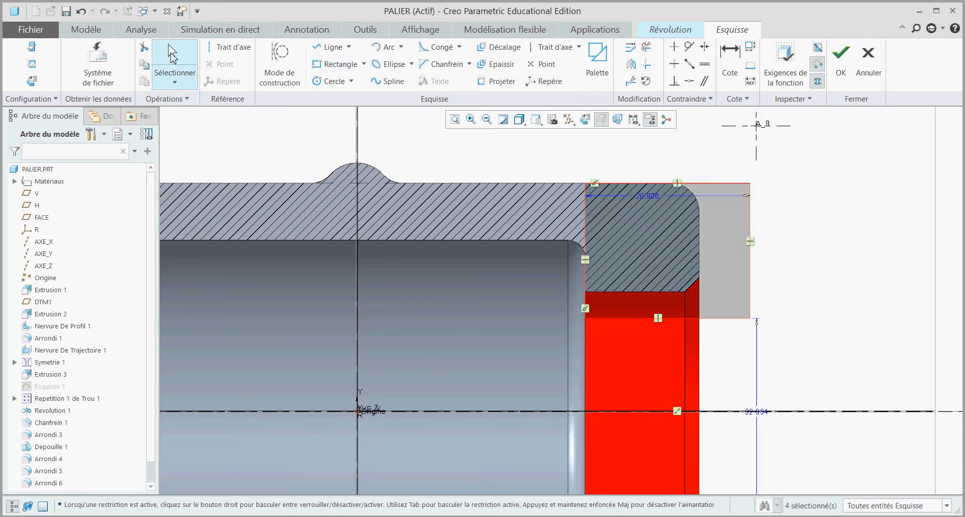
# Step: Dimension the rectangle to extend 2 beyond the cylinder's end face and 2 inside the red bore surface
pyautogui.click(733, 69)
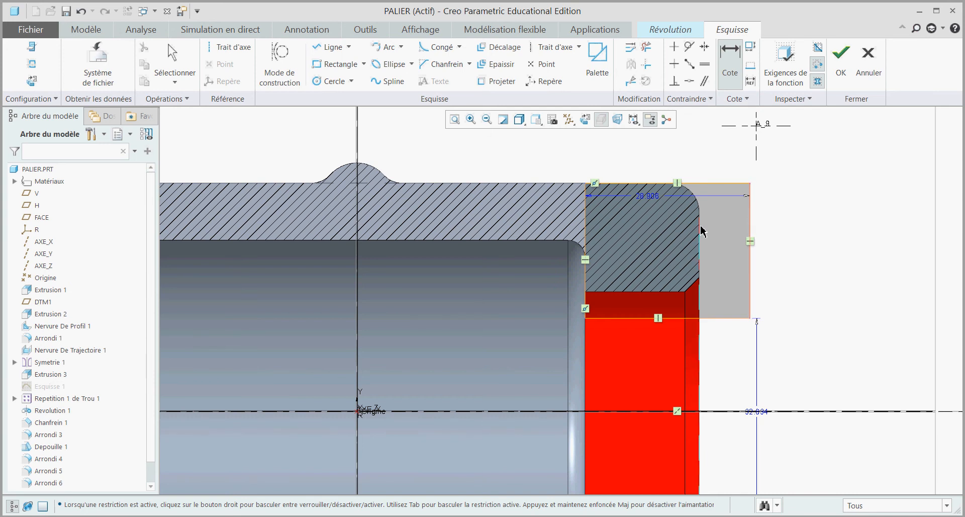
pyautogui.middleClick(795, 241)
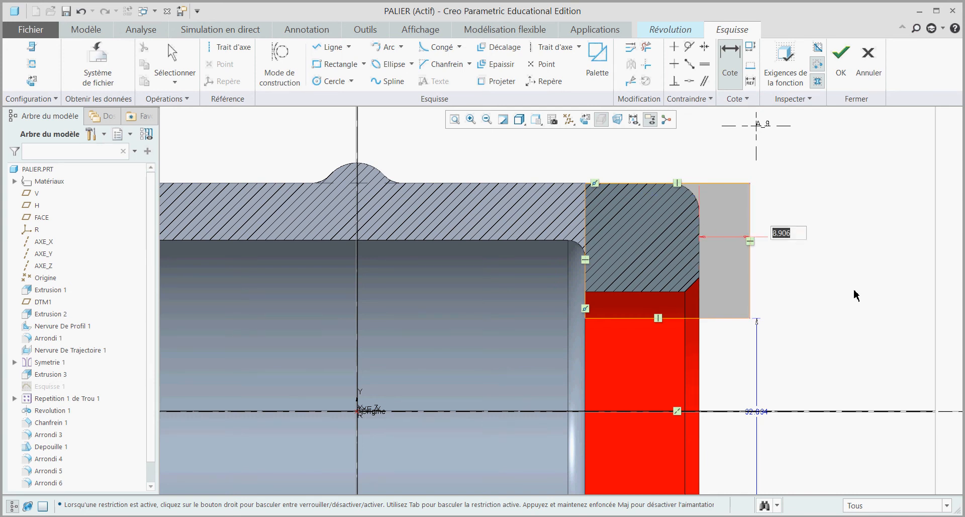
pyautogui.write('2')
pyautogui.press('Return')
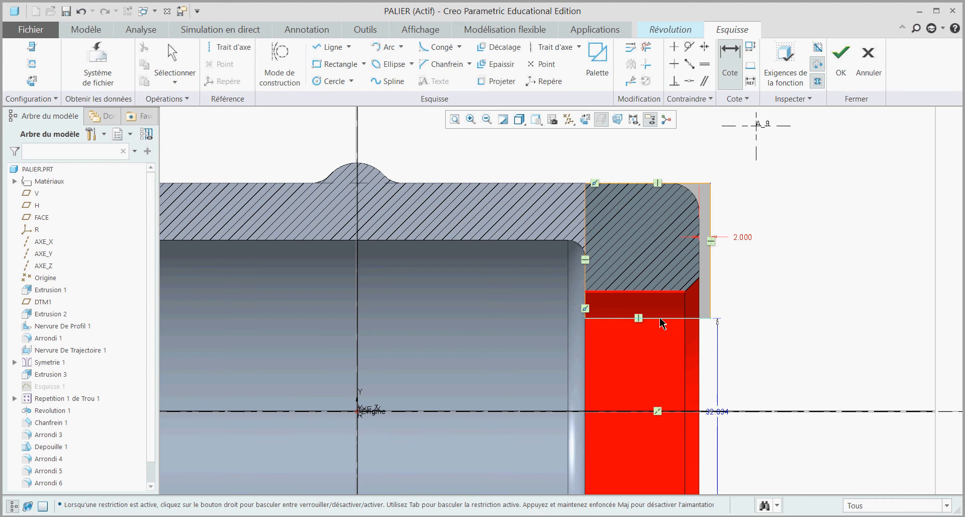
pyautogui.middleClick(823, 308)
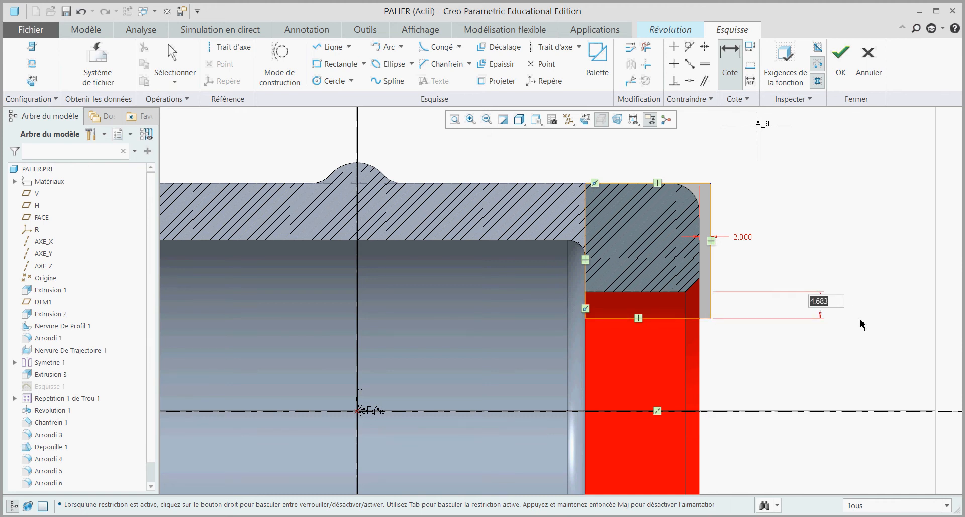
pyautogui.write('2')
pyautogui.press('Return')
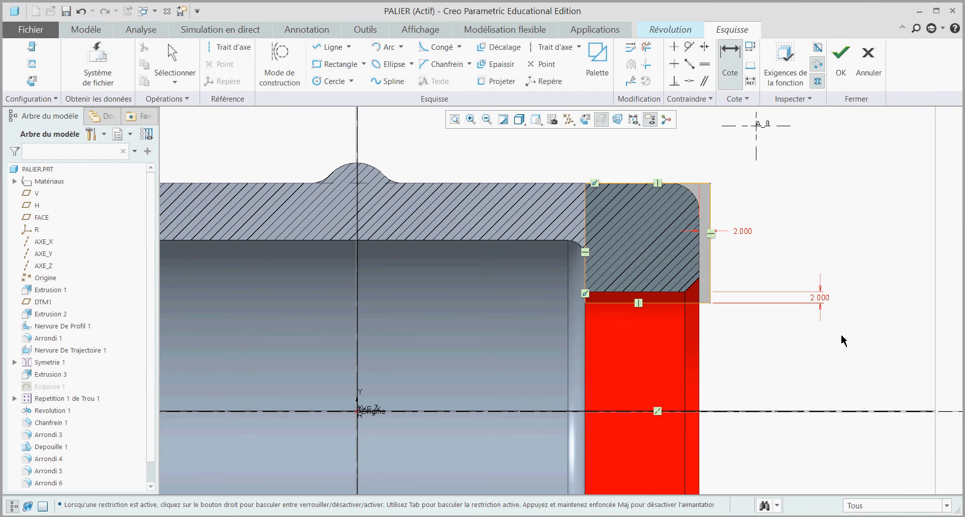
# Step: Round the rectangle's outer upper corner with a fillet and set its radius to 2
pyautogui.click(172, 61)
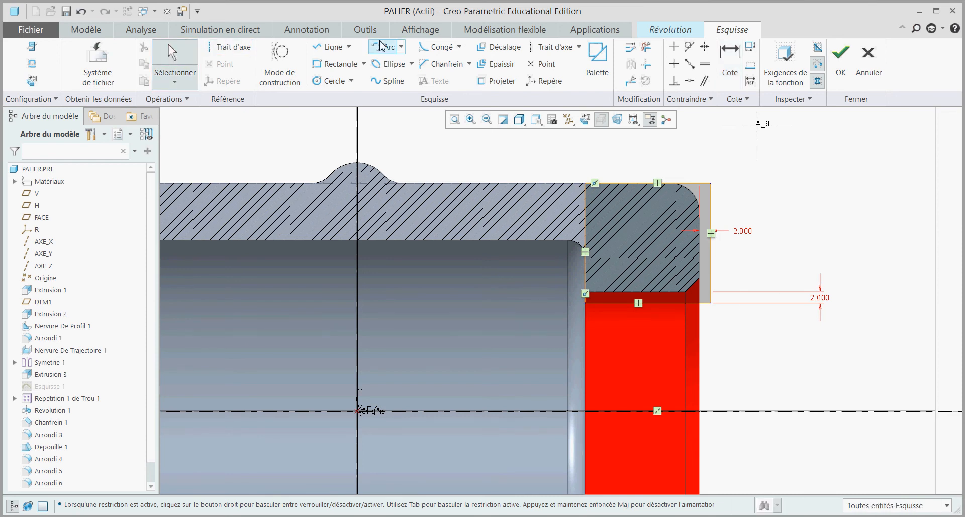
pyautogui.click(425, 50)
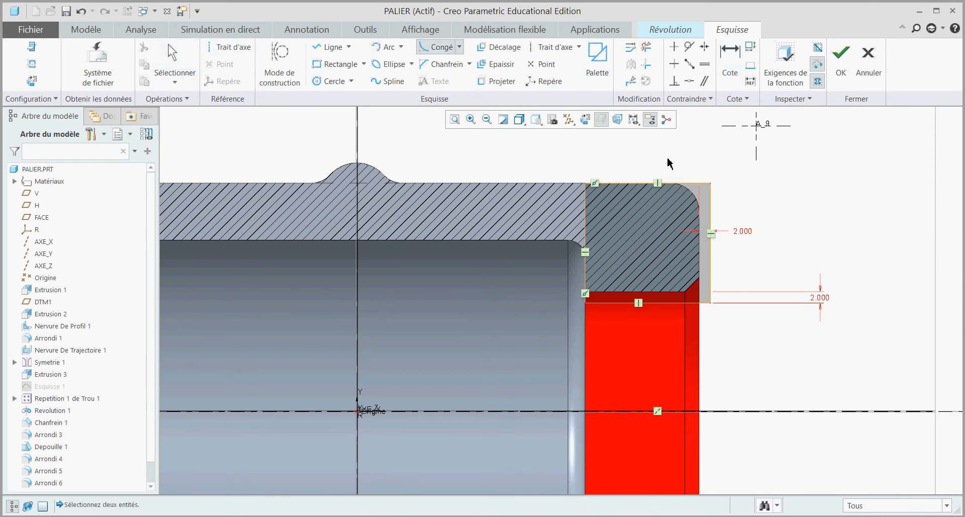
pyautogui.click(702, 190)
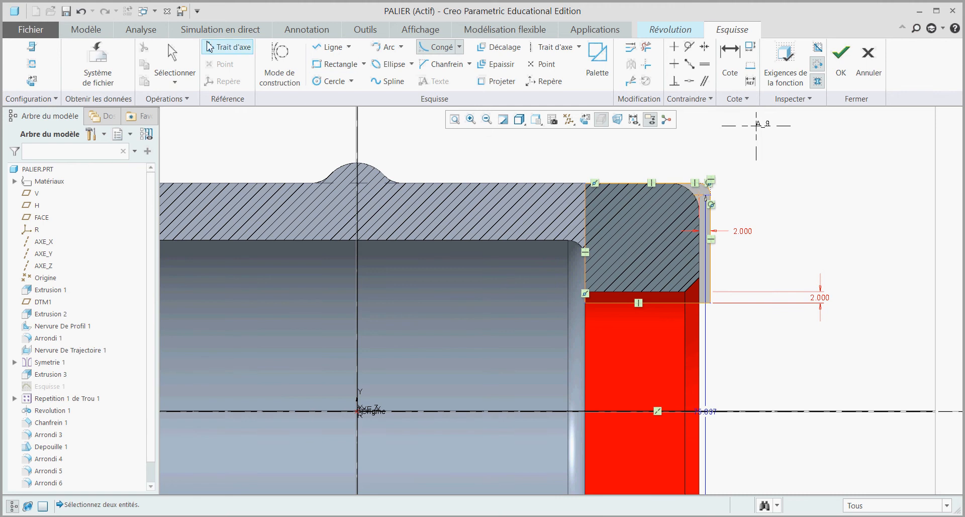
pyautogui.click(173, 60)
pyautogui.click(730, 63)
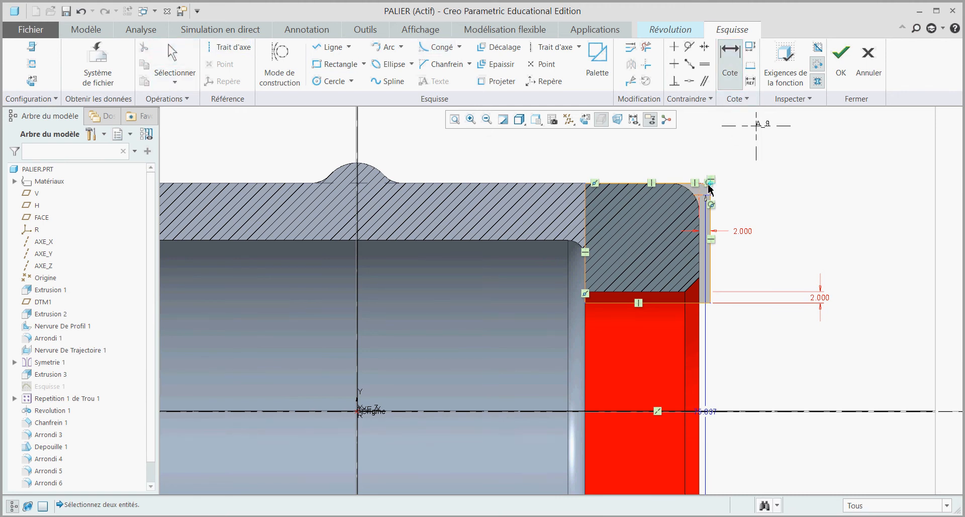
pyautogui.middleClick(739, 177)
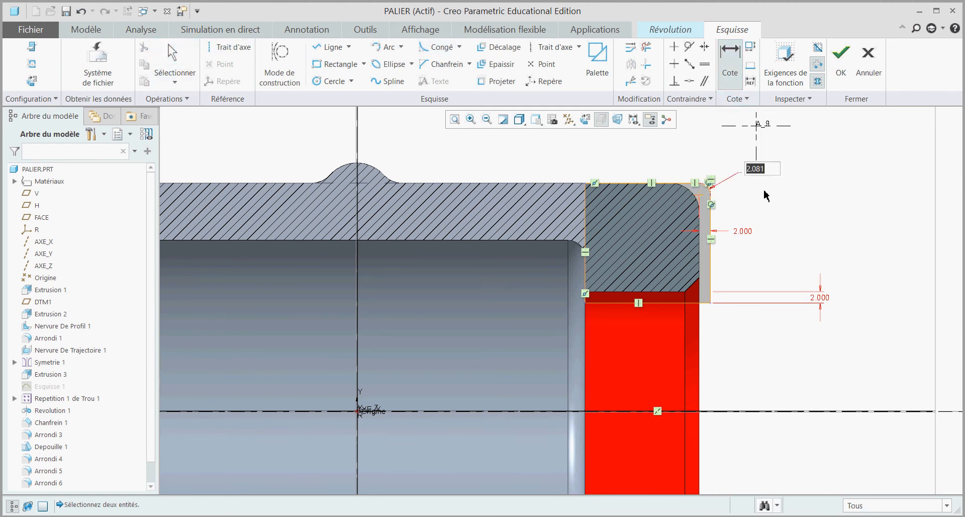
pyautogui.write('2')
pyautogui.press('Return')
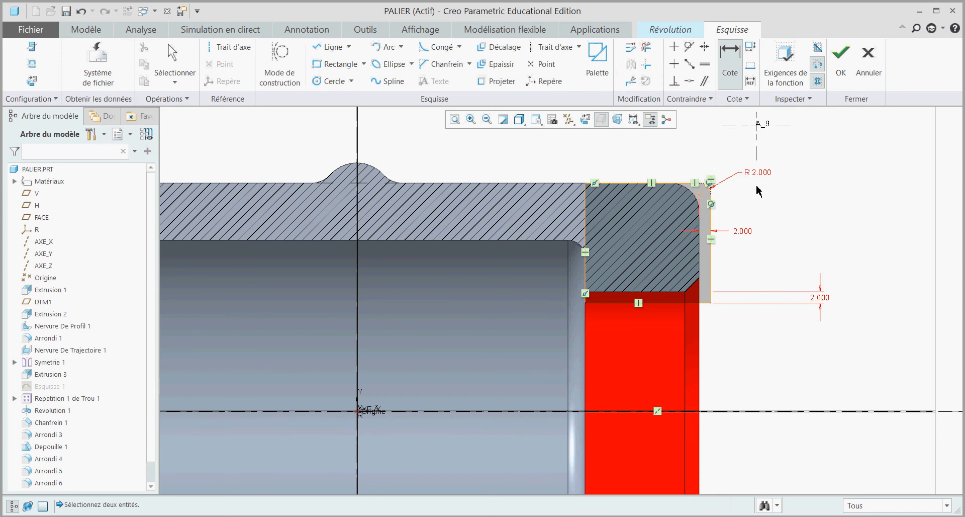
# Step: Draw a vertical centerline through the origin along the FACE reference plane
pyautogui.scroll(-3, 770, 233)
pyautogui.scroll(2, 757, 229)
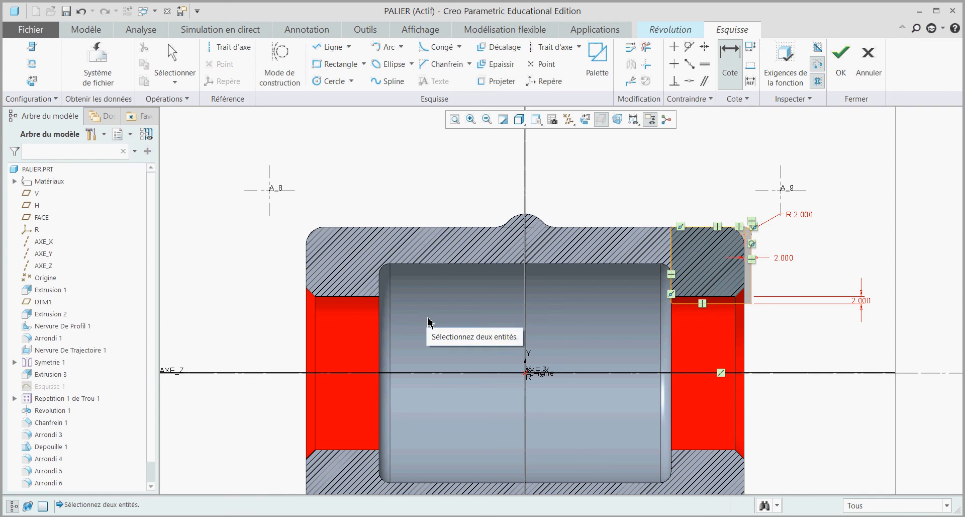
pyautogui.click(553, 46)
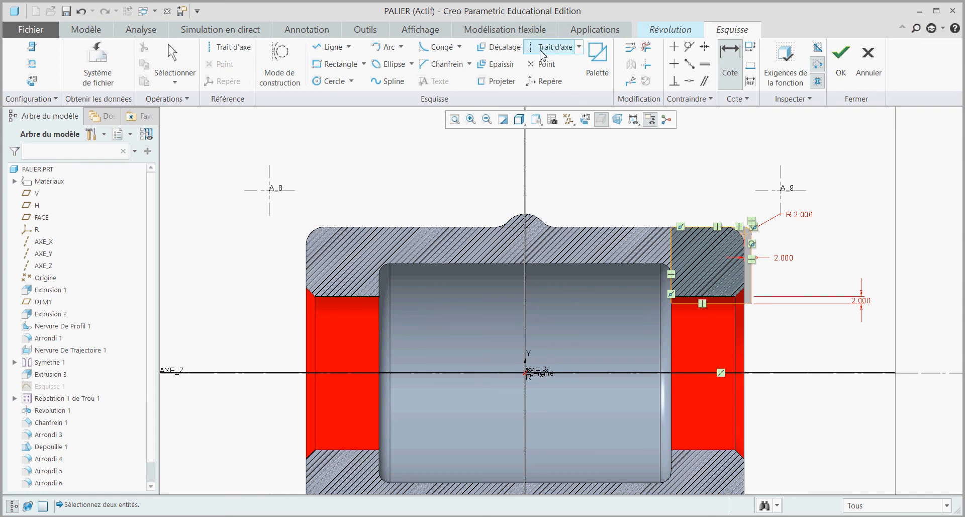
pyautogui.click(525, 159)
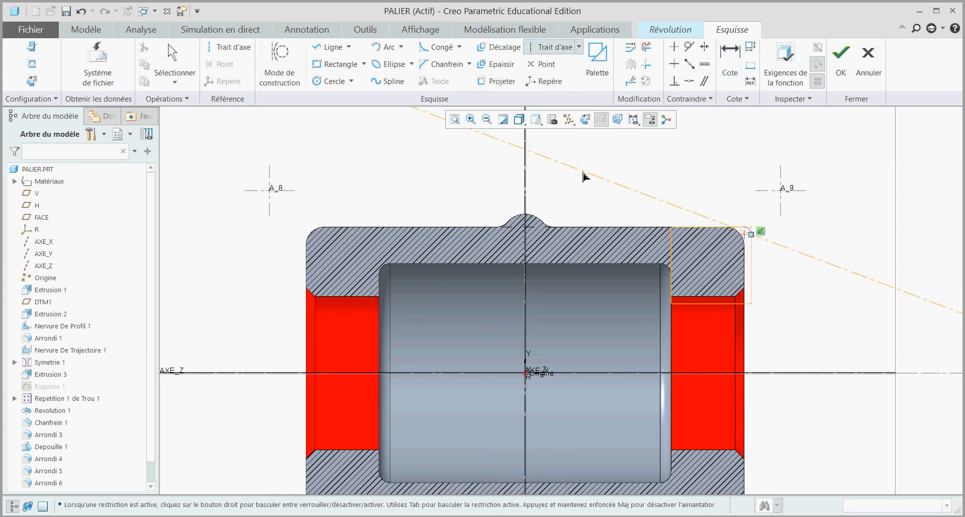
pyautogui.click(525, 224)
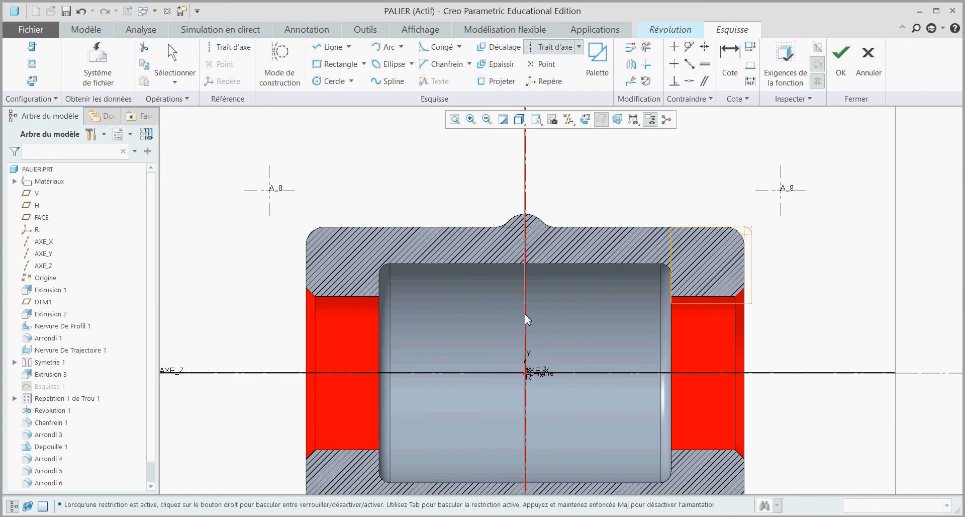
# Step: Mirror the rounded rectangle profile about the vertical centerline, then finish the sketch and complete the 360-degree revolve
pyautogui.click(174, 58)
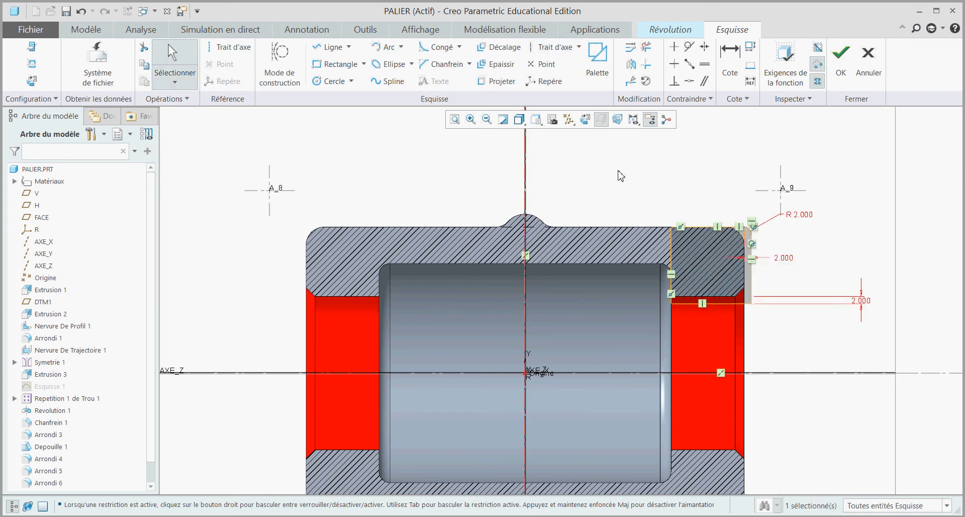
pyautogui.moveTo(613, 169)
pyautogui.mouseDown()
pyautogui.moveTo(669, 223)
pyautogui.moveTo(874, 330)
pyautogui.mouseUp()
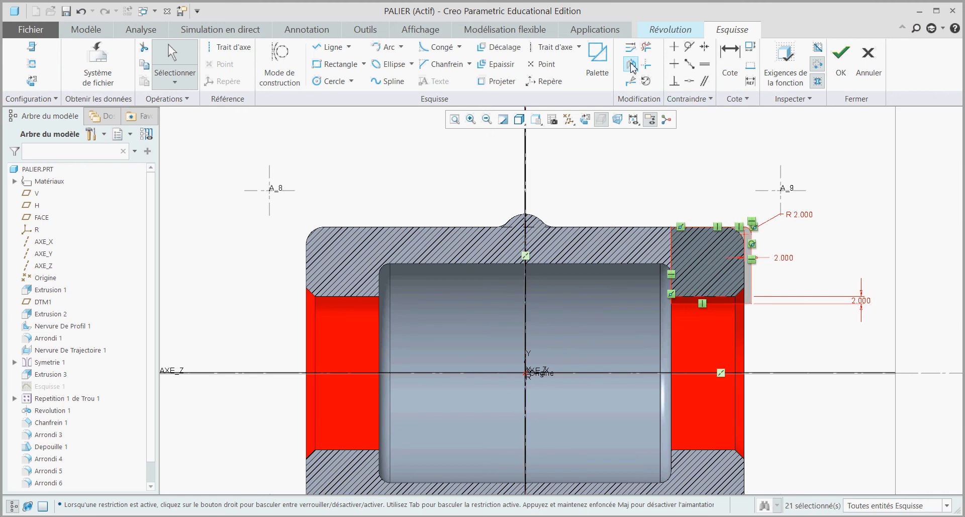
pyautogui.click(631, 65)
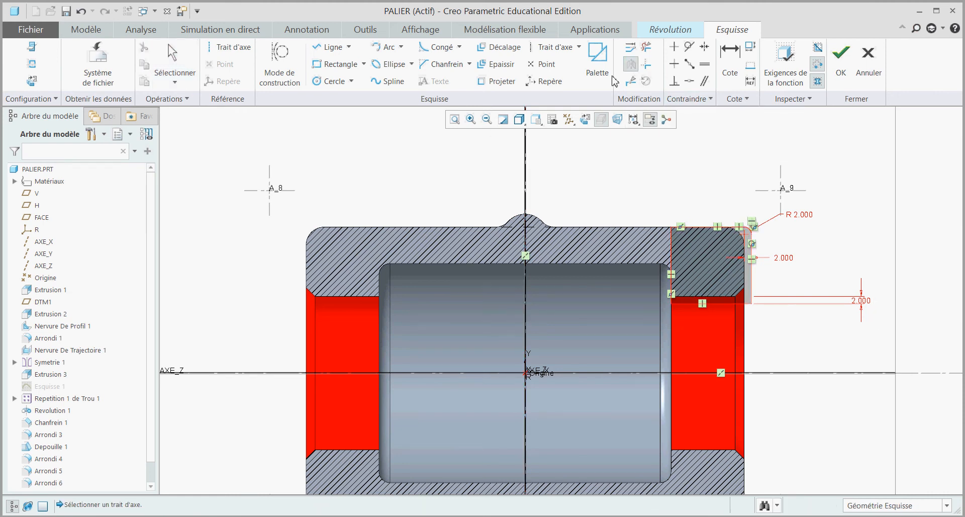
pyautogui.click(526, 166)
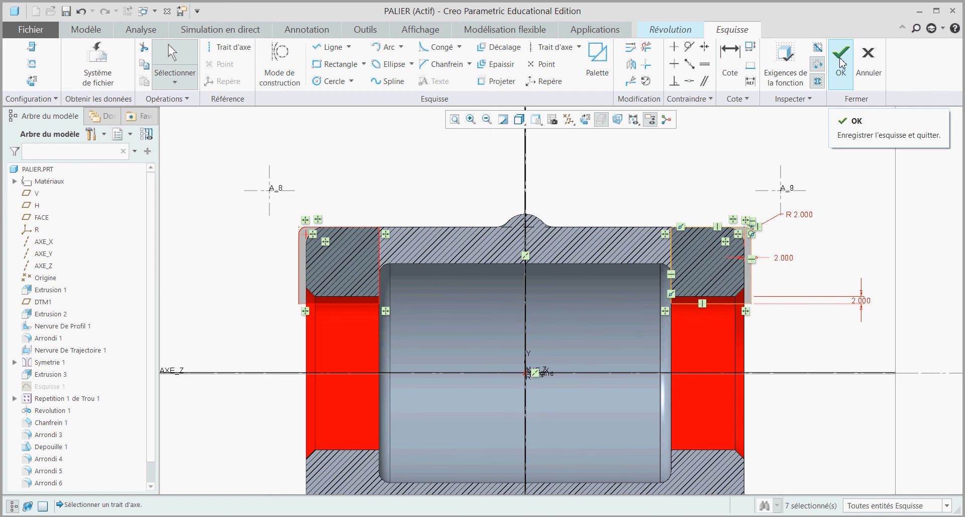
pyautogui.click(841, 63)
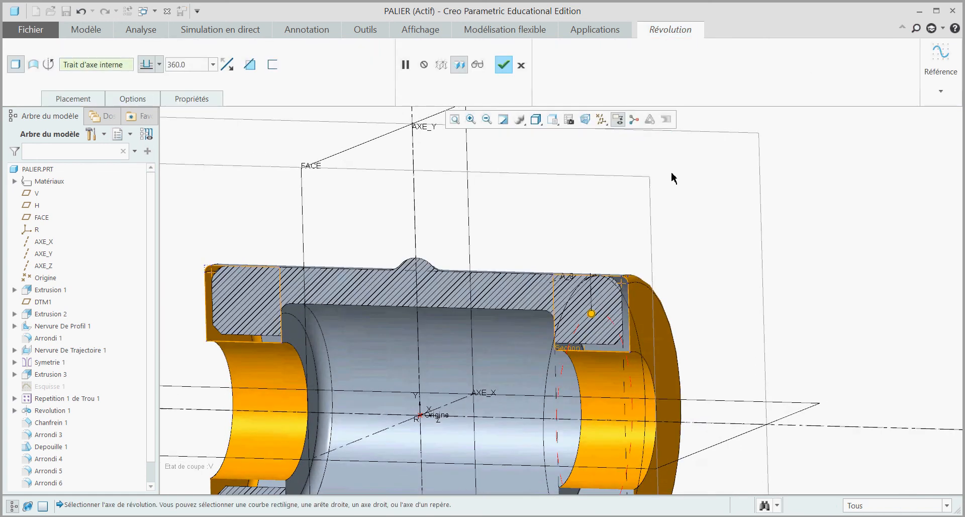
pyautogui.click(504, 65)
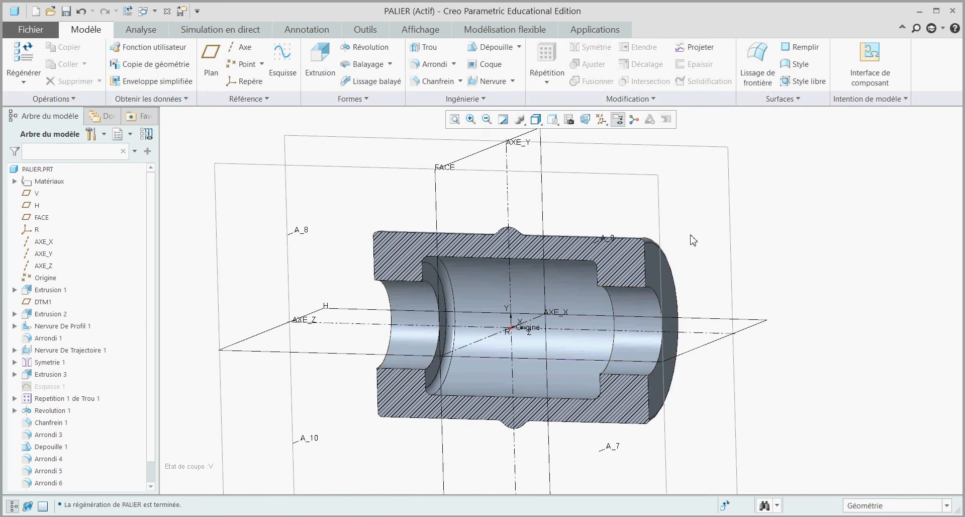
# Step: Rename the new revolve feature SUREPAISSEUR1 and save the part in its default orientation
pyautogui.moveTo(154, 356); pyautogui.dragTo(146, 390)
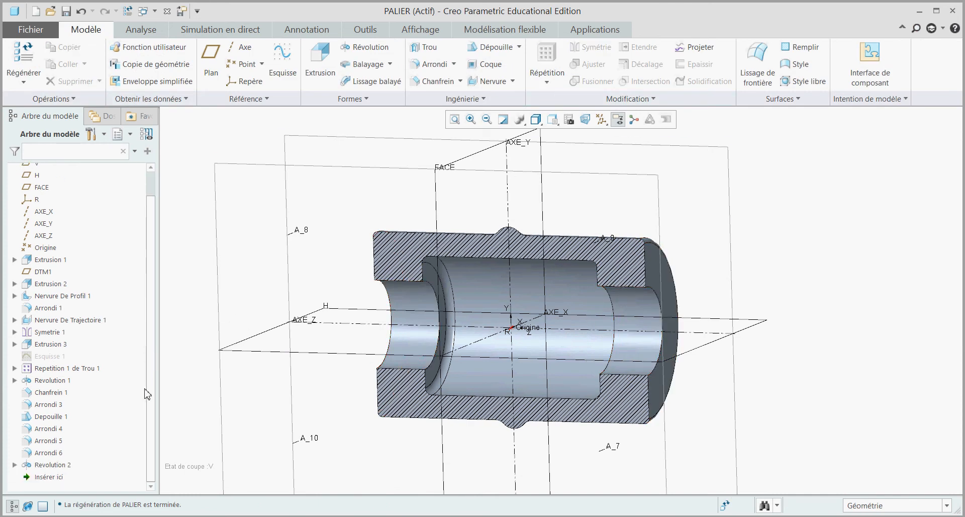
pyautogui.click(53, 474)
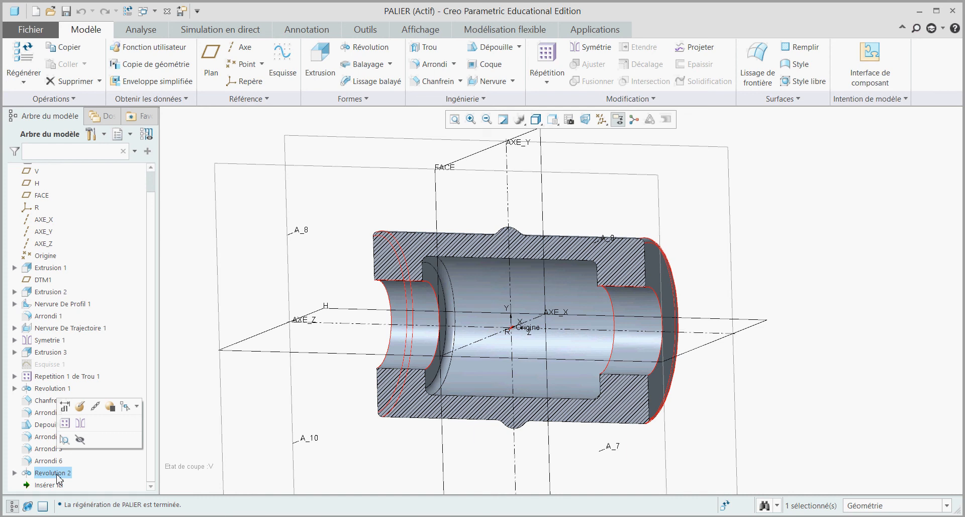
pyautogui.rightClick(58, 475)
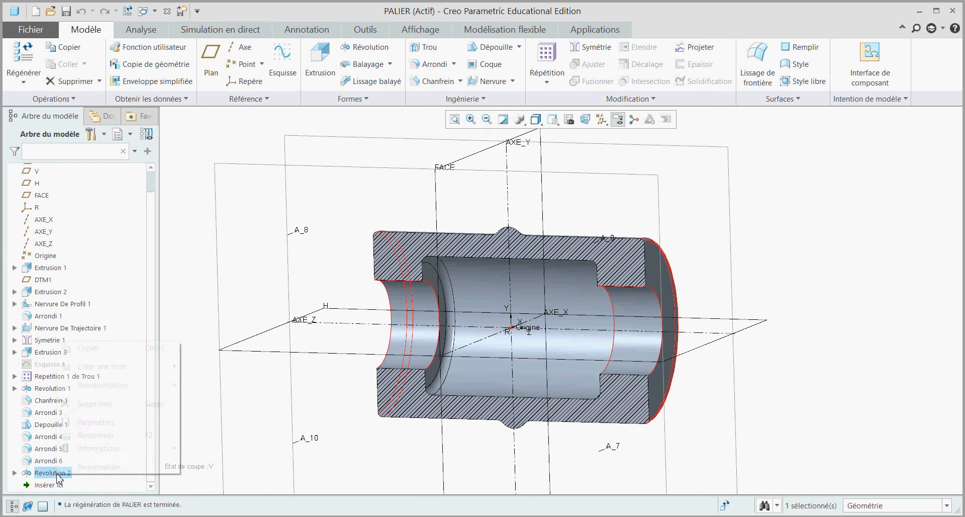
pyautogui.click(96, 435)
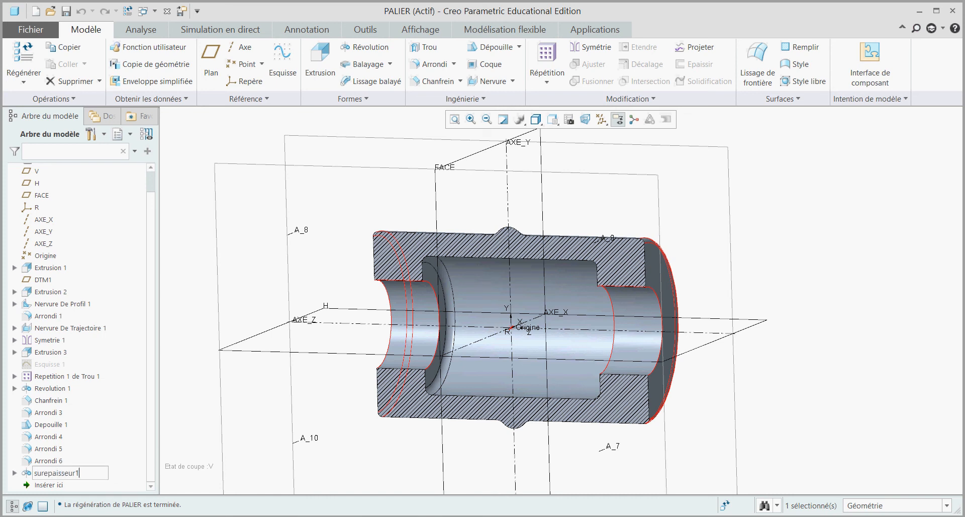
pyautogui.press('Return')
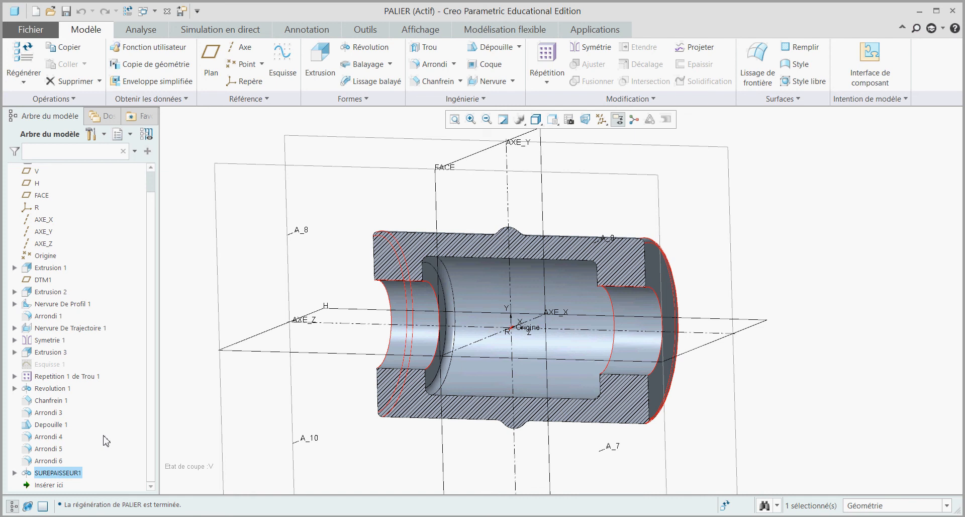
pyautogui.click(197, 439)
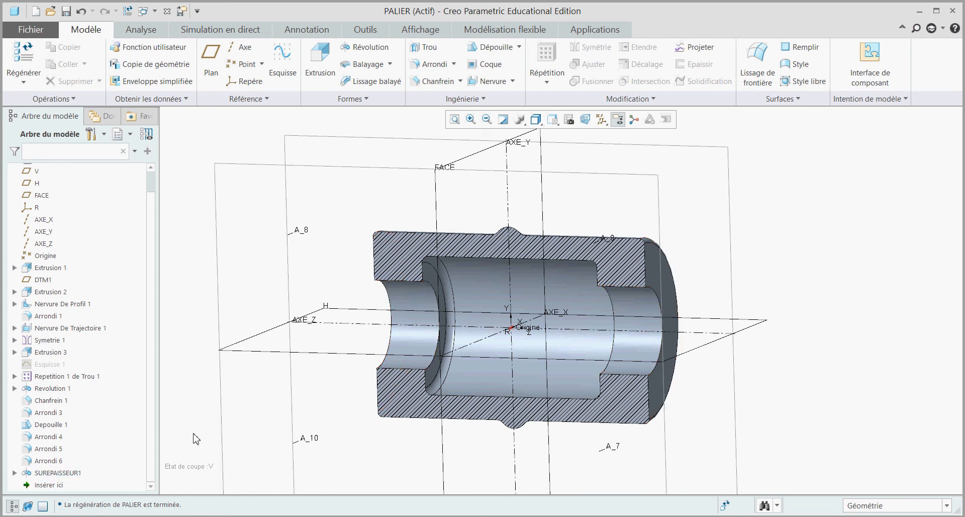
pyautogui.hotkey('ctrl', 'd')
pyautogui.hotkey('ctrl', 's')
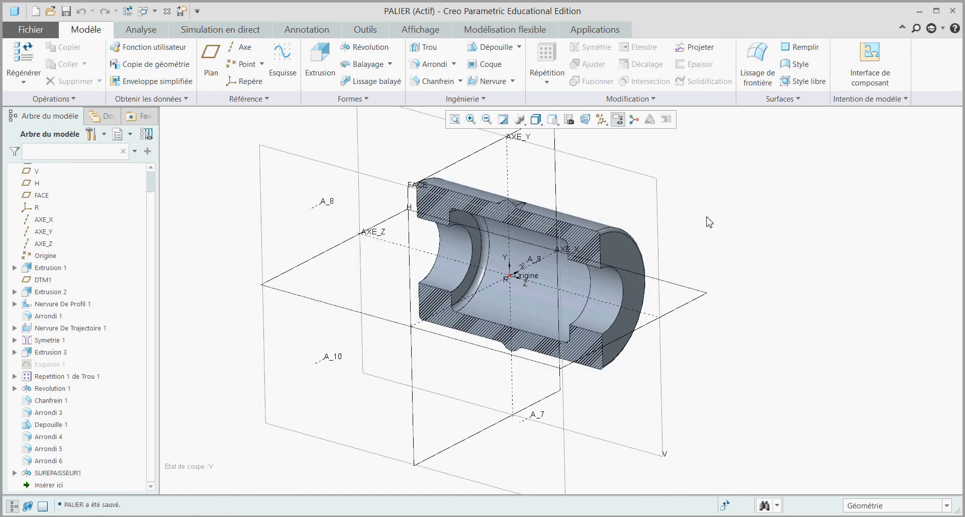
# Step: Activate the no-cross-section state and hide the display of section V
pyautogui.click(569, 119)
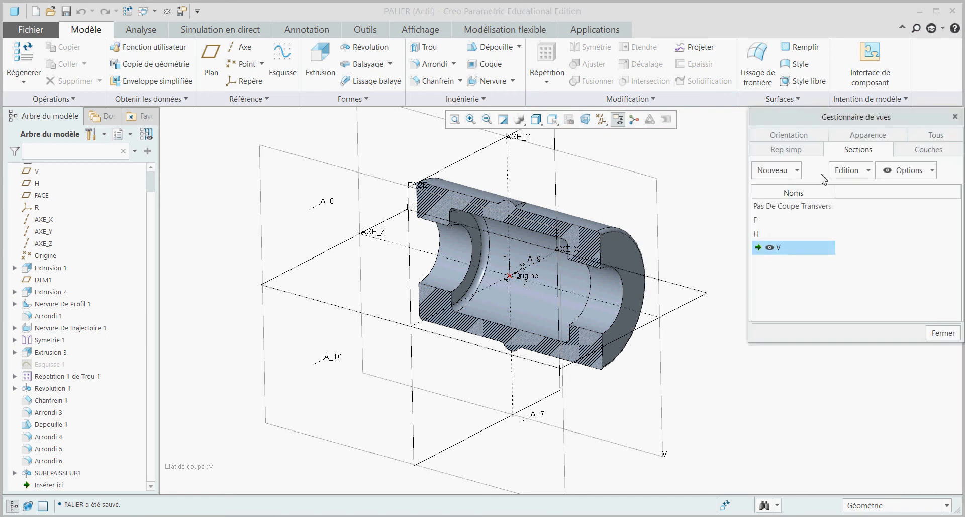
pyautogui.doubleClick(779, 211)
pyautogui.click(770, 249)
pyautogui.rightClick(772, 251)
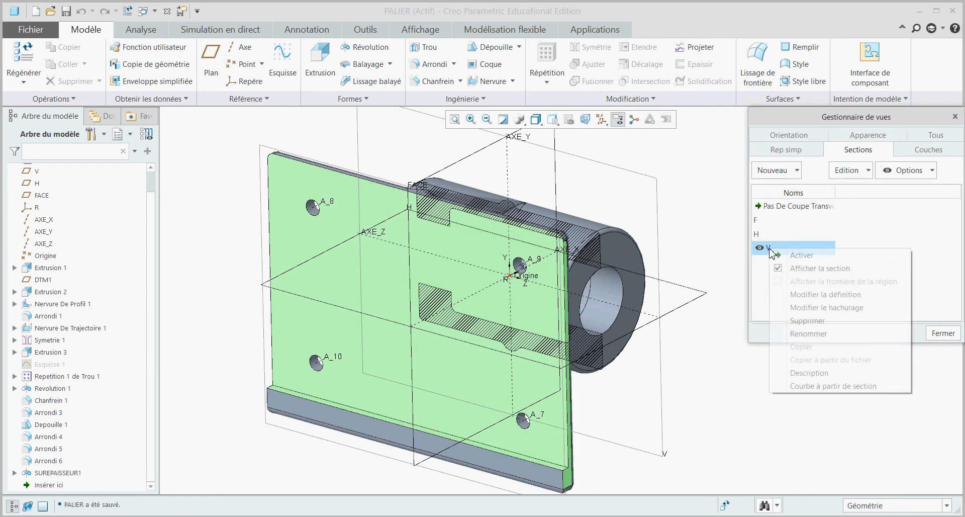
pyautogui.click(788, 271)
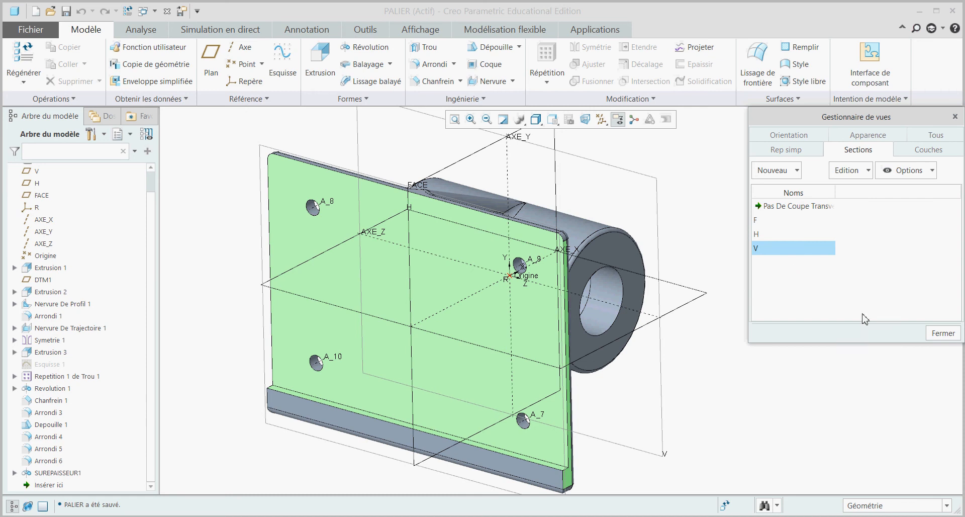
pyautogui.click(943, 333)
# Step: Suppress the Arrondi 6 round on the edges of the mounting plate
pyautogui.moveTo(777, 266)
pyautogui.mouseDown(button='middle')
pyautogui.moveTo(745, 259)
pyautogui.moveTo(752, 266)
pyautogui.mouseUp(button='middle')
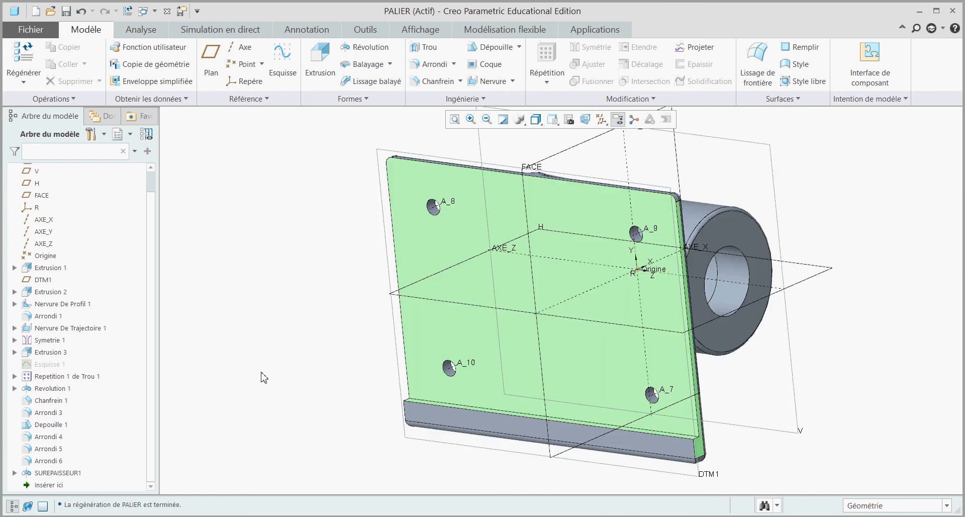
pyautogui.click(49, 461)
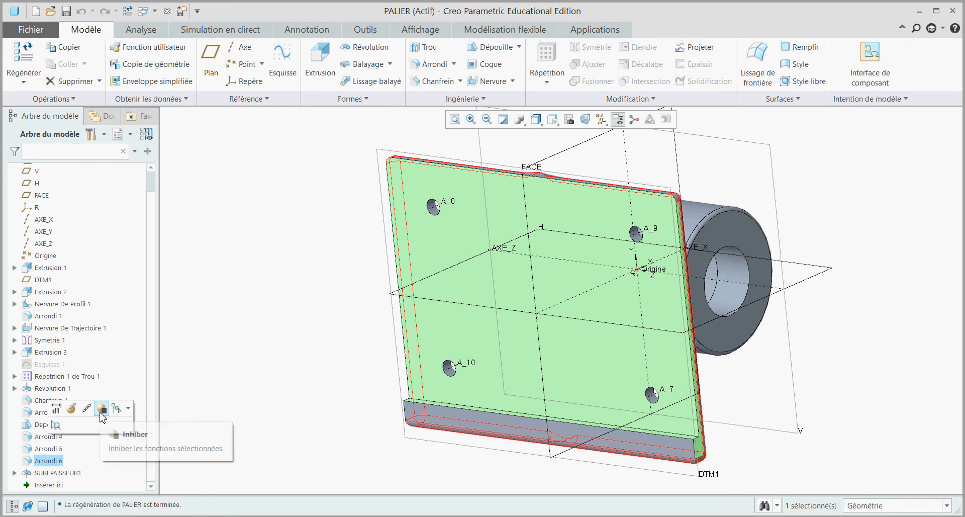
pyautogui.click(102, 409)
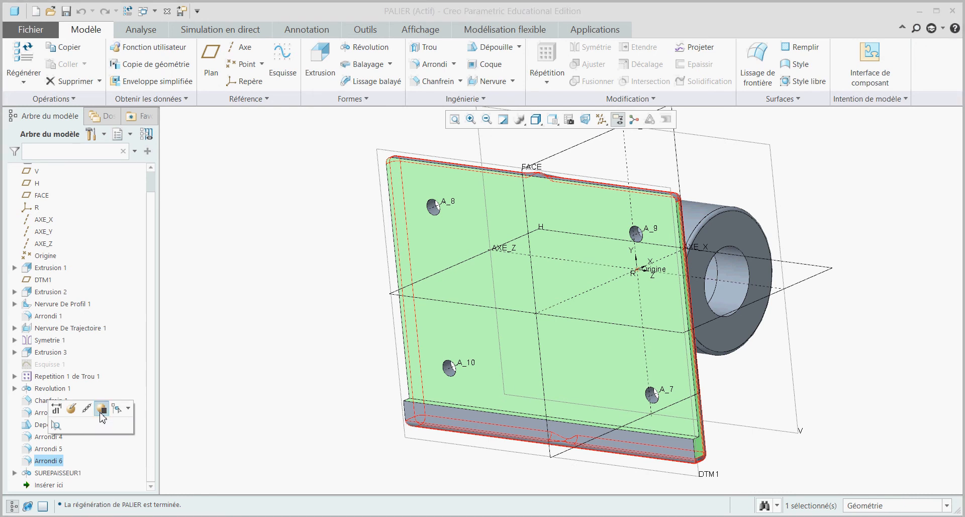
pyautogui.click(446, 280)
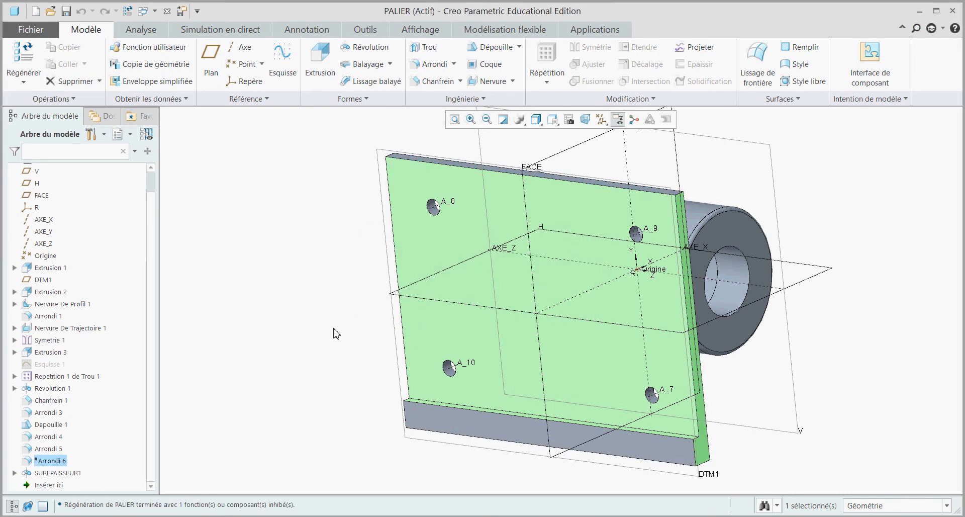
pyautogui.click(332, 330)
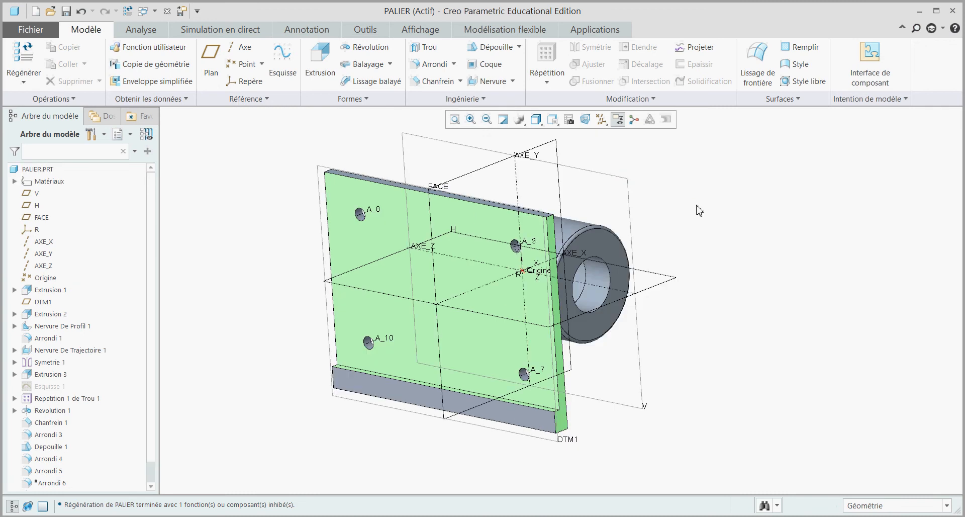
# Step: Measure the length of the short bottom edge across the plate's thickness
pyautogui.click(148, 31)
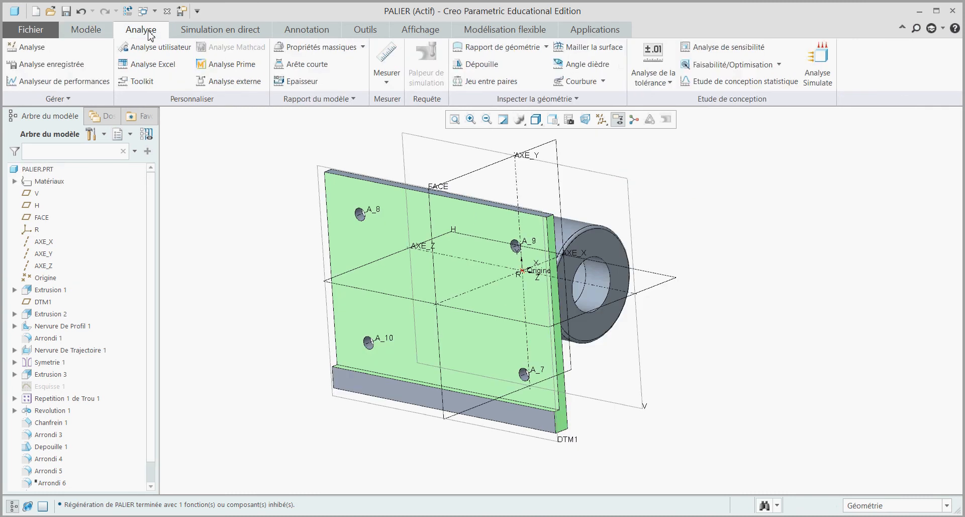
pyautogui.click(387, 78)
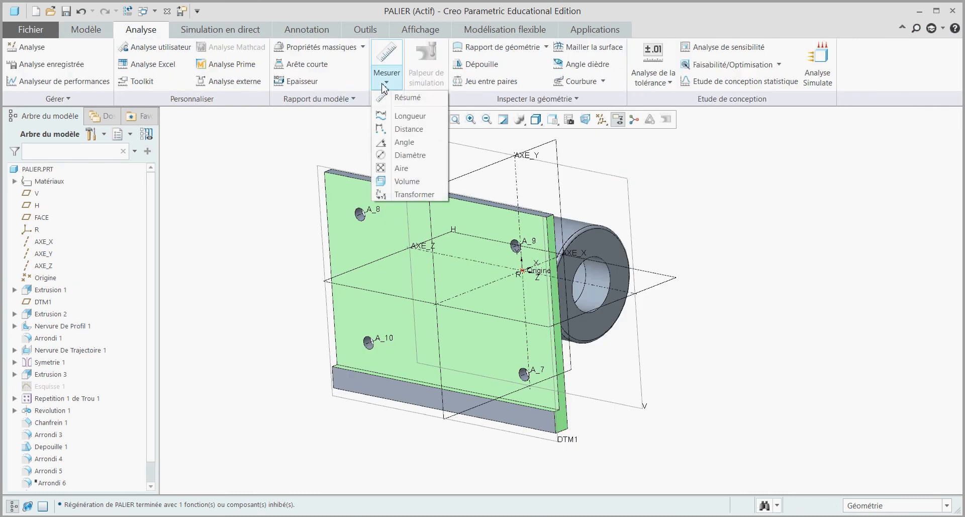
pyautogui.click(411, 116)
pyautogui.scroll(4, 566, 441)
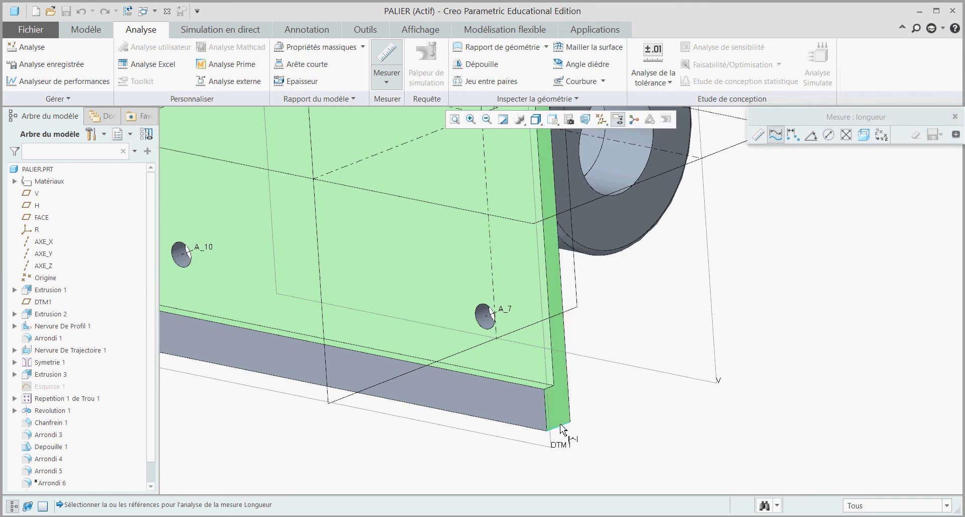
pyautogui.click(561, 425)
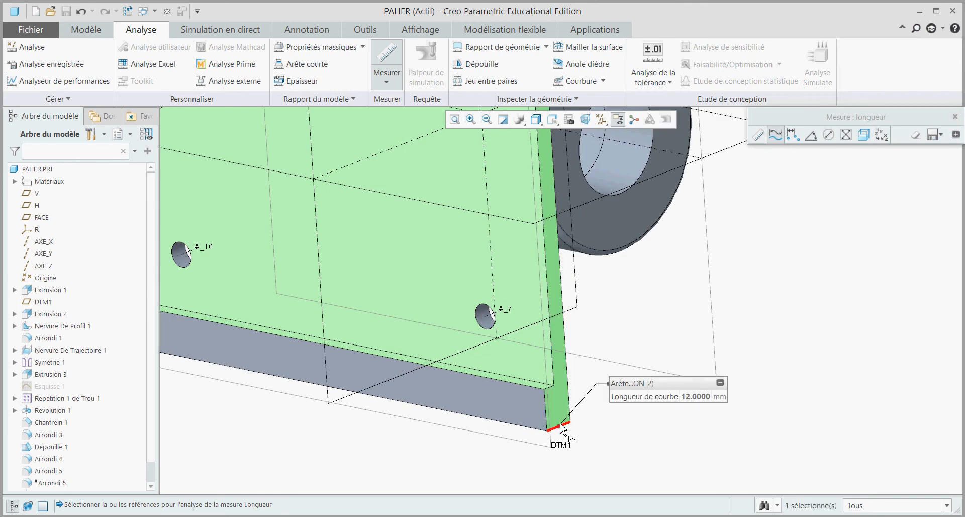
pyautogui.click(955, 117)
pyautogui.scroll(-4, 650, 325)
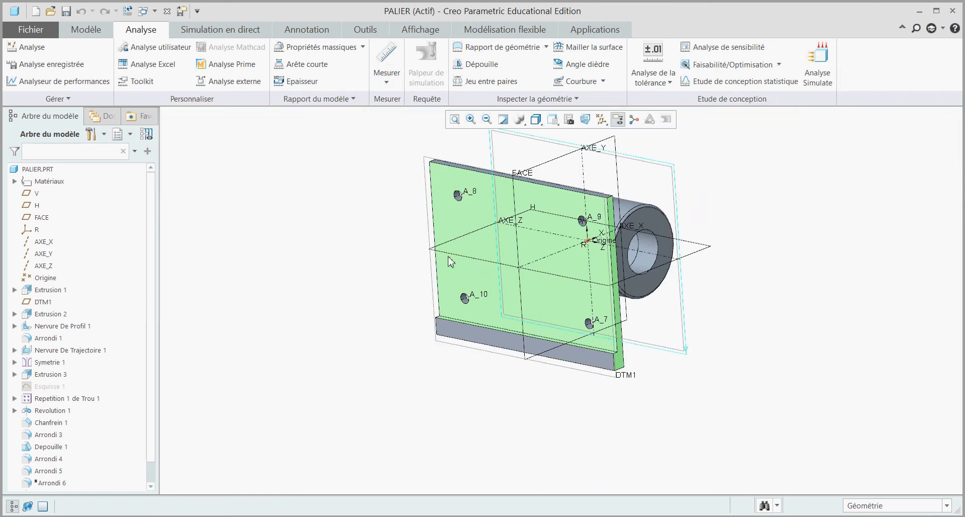
# Step: Start an extrusion sketch on the plate's green mounting face and orient the view to GAUCHE
pyautogui.click(77, 33)
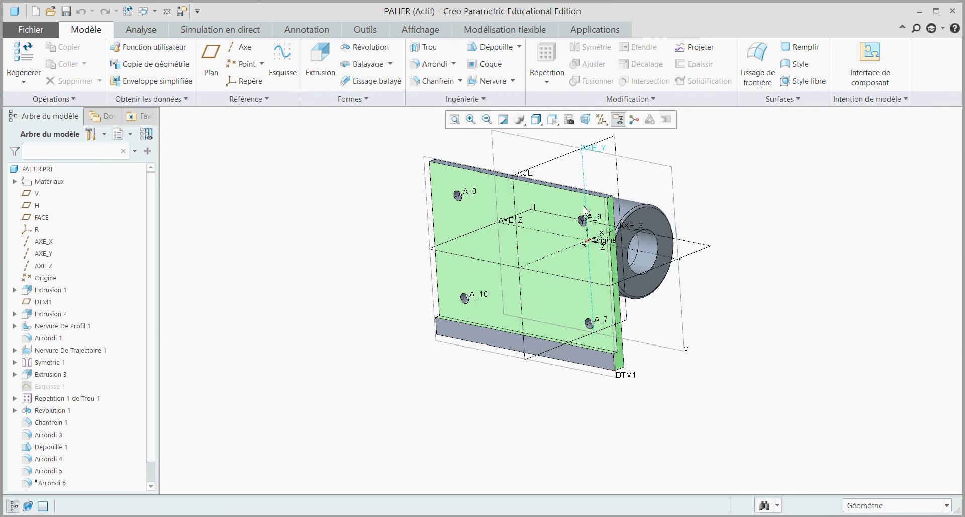
pyautogui.click(549, 209)
pyautogui.click(322, 72)
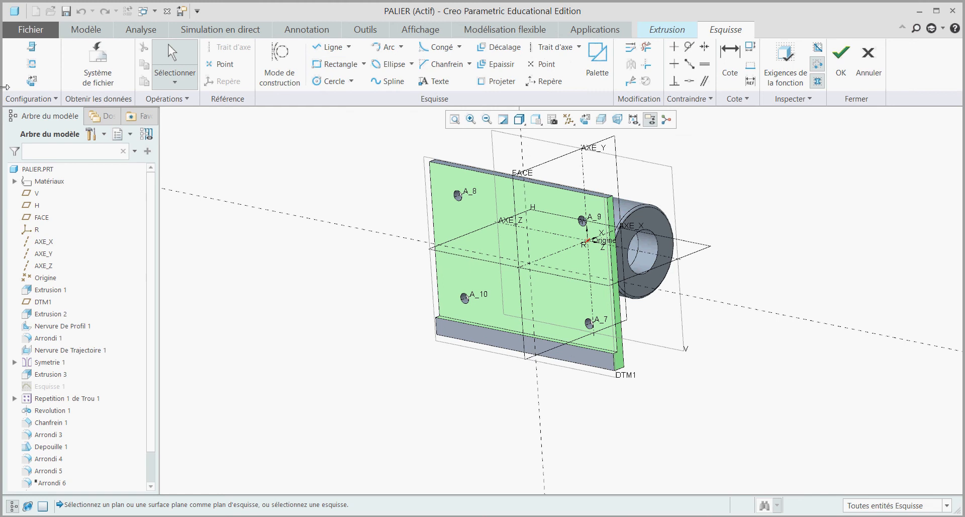
pyautogui.click(536, 125)
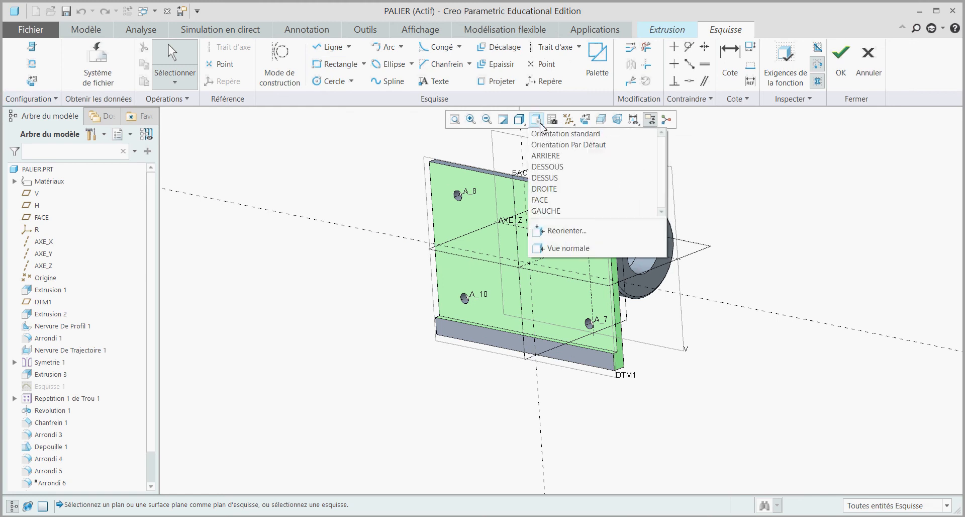
pyautogui.click(548, 210)
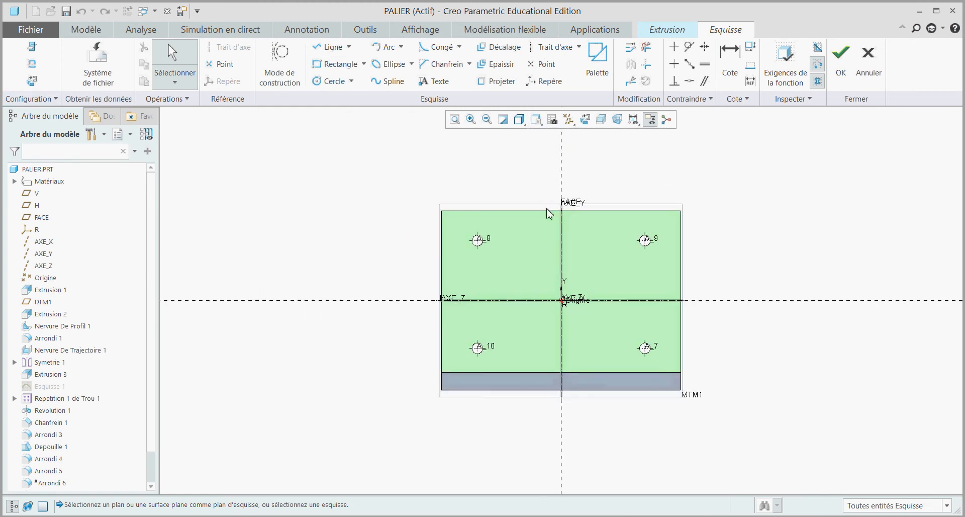
# Step: Sketch a rectangle about 204 mm wide over the plate, from its upper corner on the A_8 side to past the opposite side edge
pyautogui.click(318, 65)
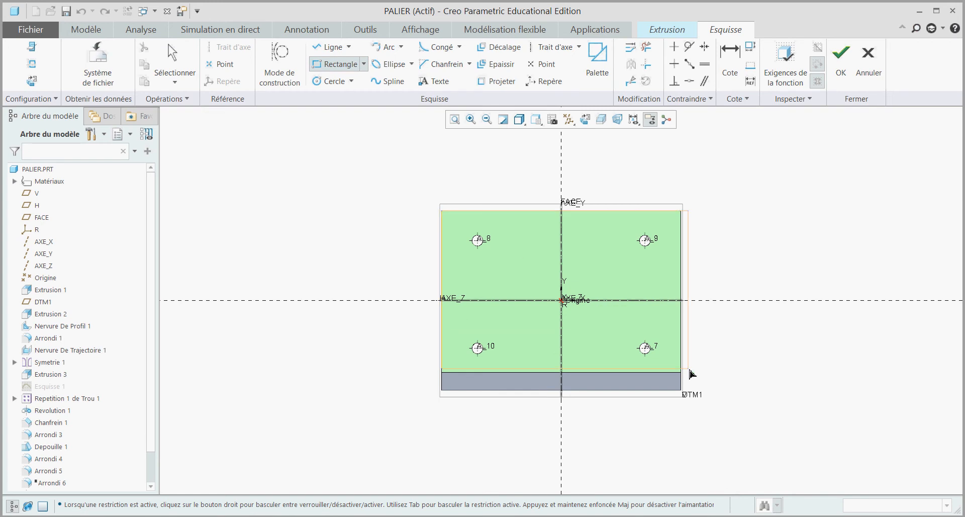
pyautogui.scroll(3, 684, 393)
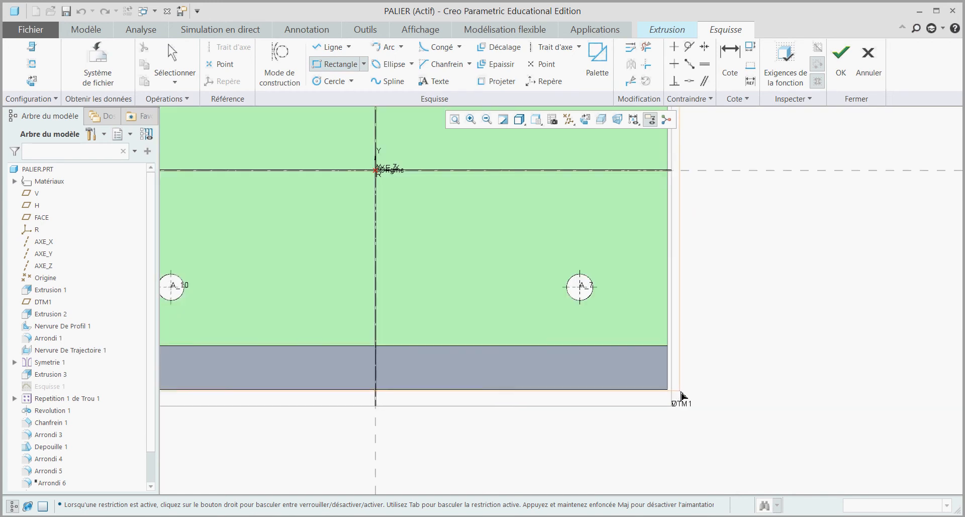
pyautogui.click(683, 390)
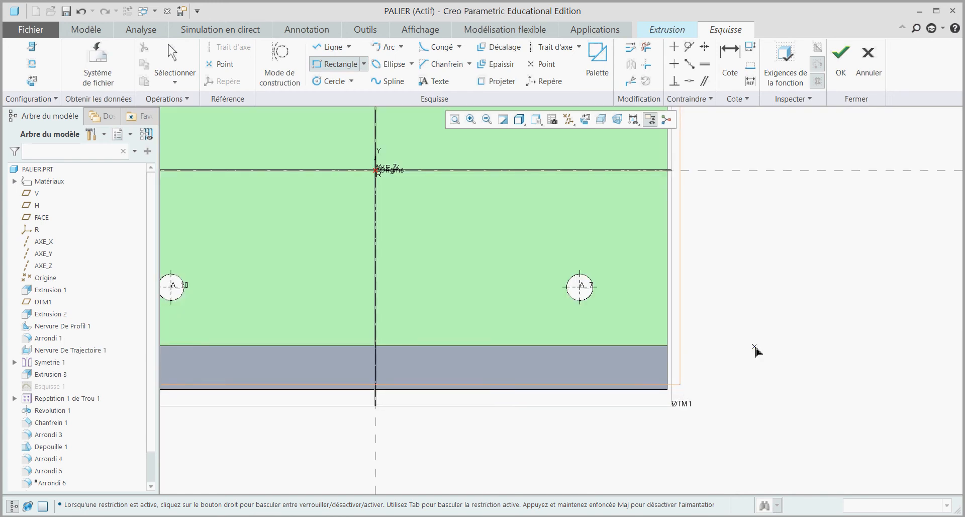
pyautogui.middleClick(756, 349)
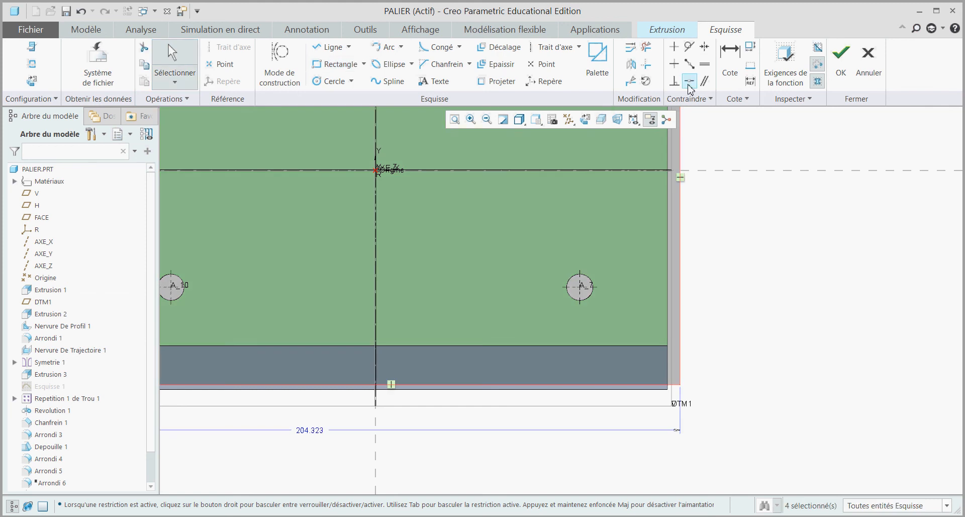
# Step: Constrain the rectangle's lower side to coincide with the bottom edge of the plate
pyautogui.click(691, 82)
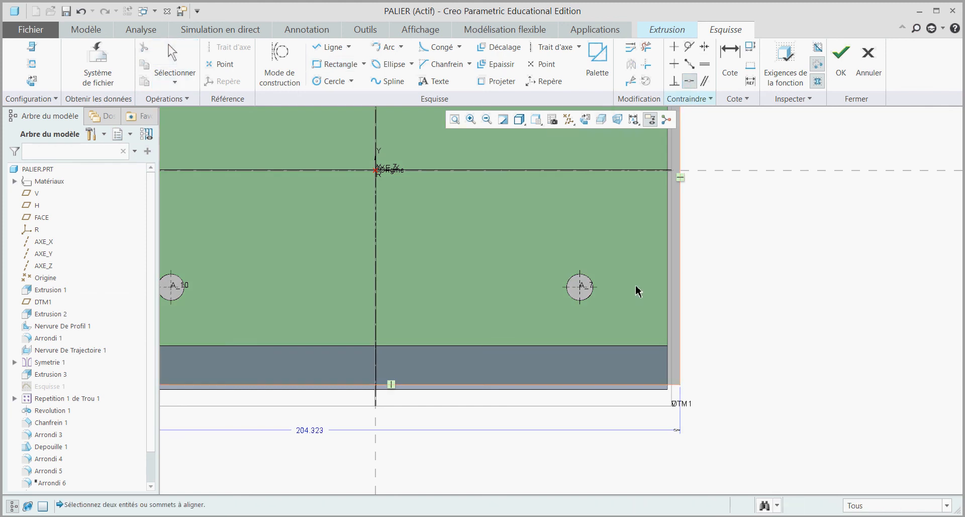
pyautogui.click(618, 395)
pyautogui.scroll(-3, 697, 355)
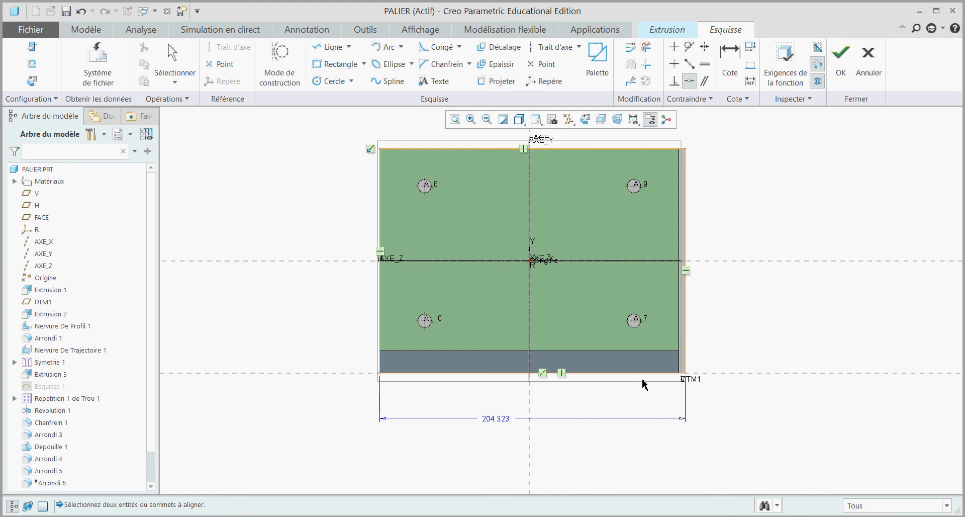
pyautogui.click(182, 61)
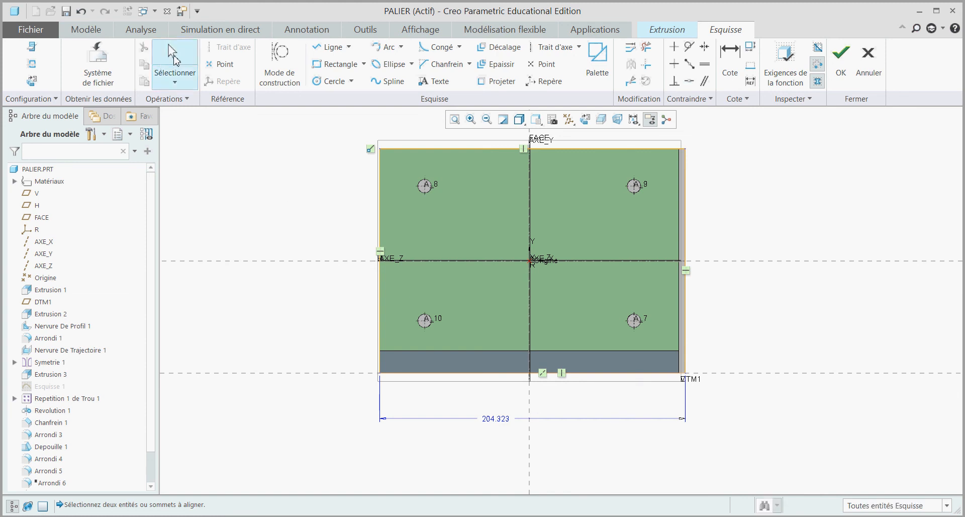
# Step: Dimension the rectangle's side on the A_9 side 2 mm from the plate's reference edge and finish the sketch
pyautogui.click(737, 62)
pyautogui.scroll(3, 685, 186)
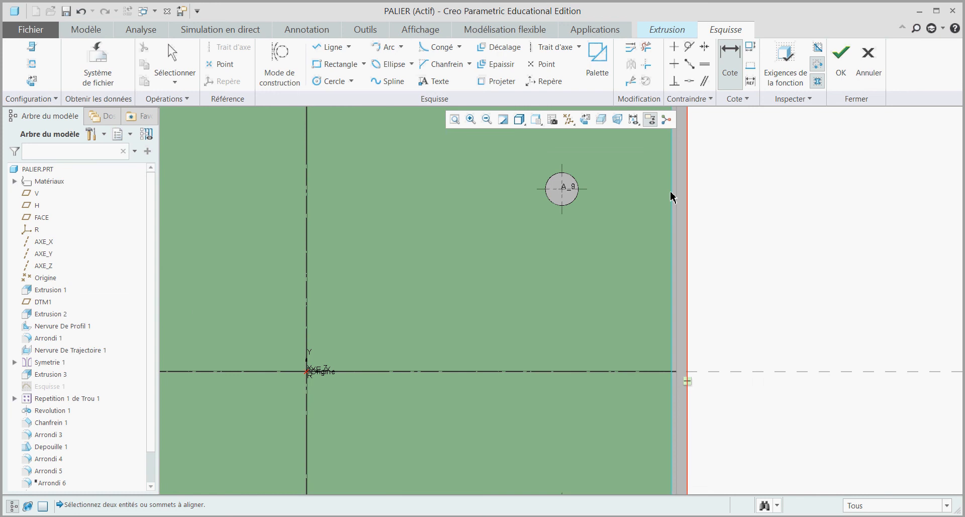
pyautogui.click(673, 196)
pyautogui.click(687, 200)
pyautogui.middleClick(742, 215)
pyautogui.write('2')
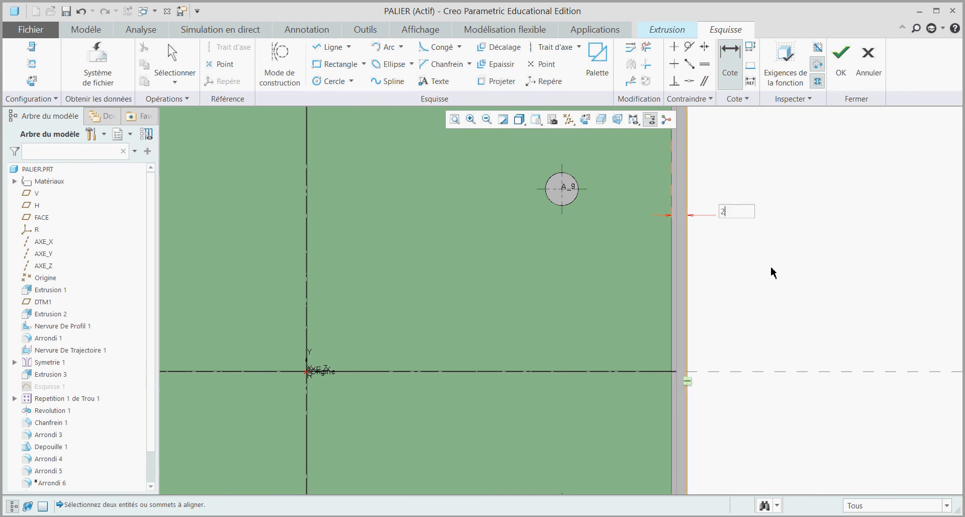
pyautogui.press('Return')
pyautogui.hotkey('ctrl', 'd')
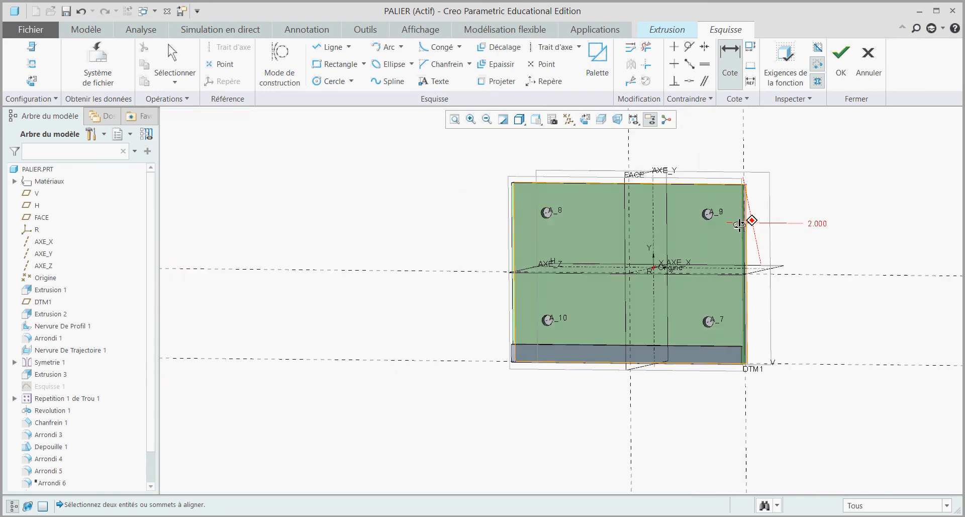
pyautogui.scroll(2, 636, 272)
pyautogui.scroll(-2, 780, 226)
pyautogui.moveTo(690, 258); pyautogui.dragTo(798, 155, button='middle')
pyautogui.click(846, 73)
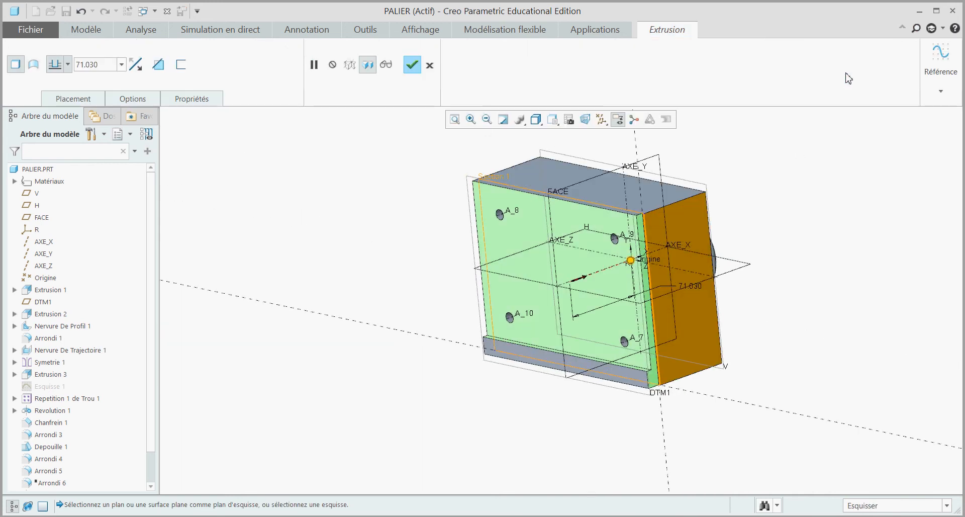
# Step: Reverse the extrusion direction, set its depth to 12 mm and complete the feature
pyautogui.click(136, 64)
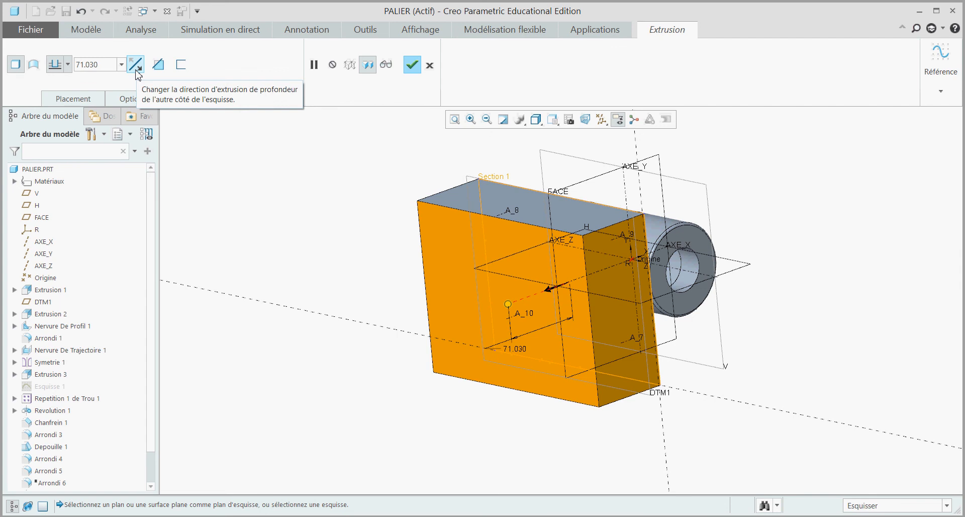
pyautogui.click(101, 66)
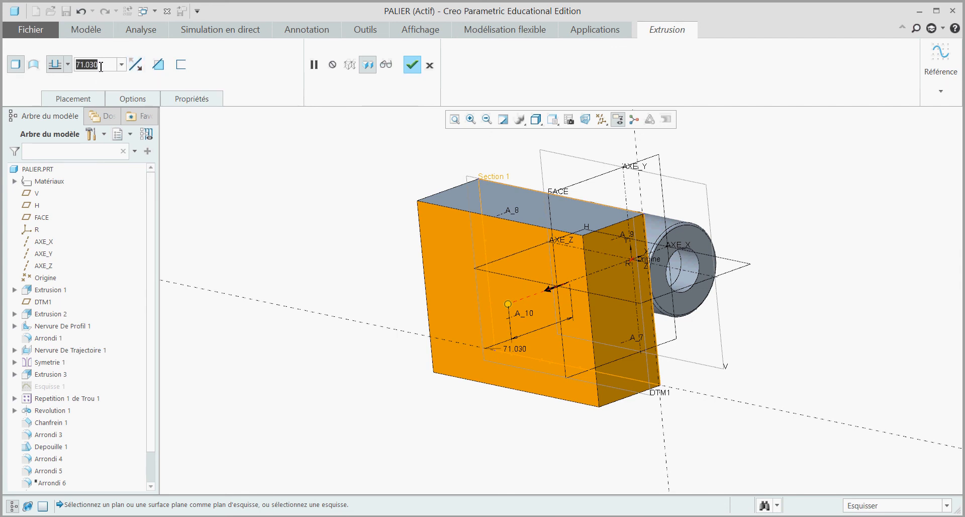
pyautogui.write('12')
pyautogui.press('Return')
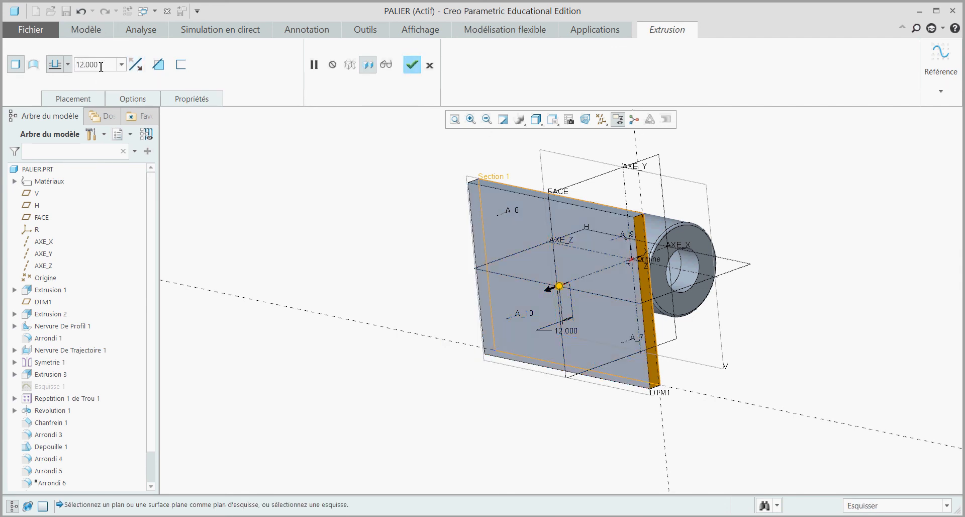
pyautogui.click(411, 65)
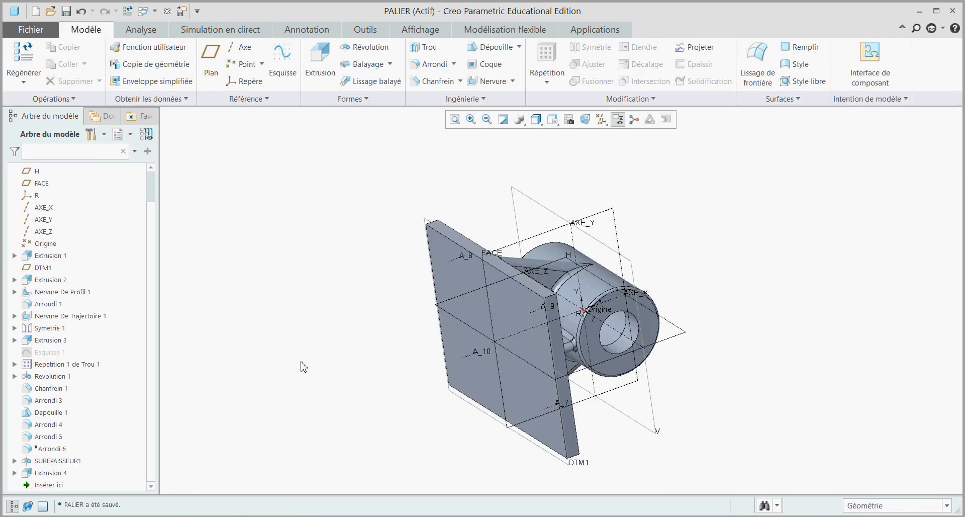
# Step: Rename the Extrusion 4 feature as SUREPAISSEUR2
pyautogui.rightClick(55, 475)
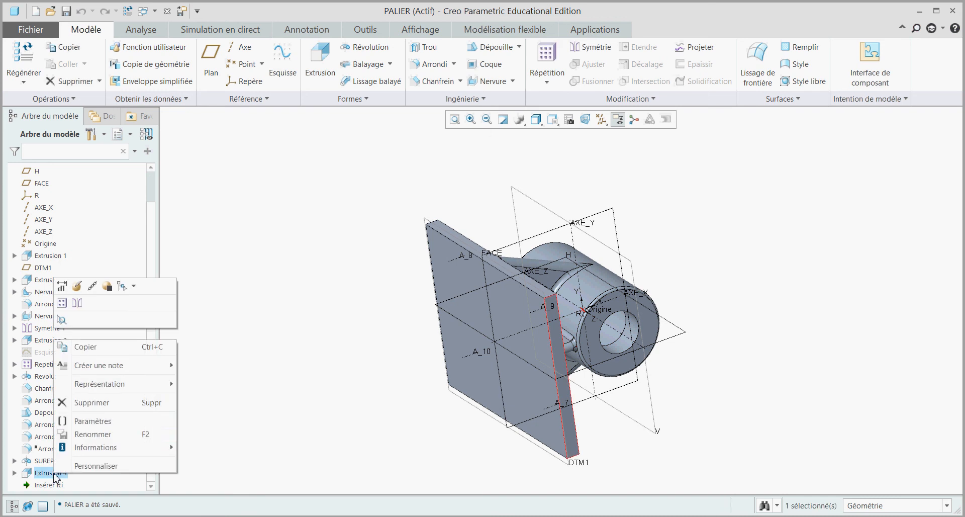
pyautogui.click(90, 435)
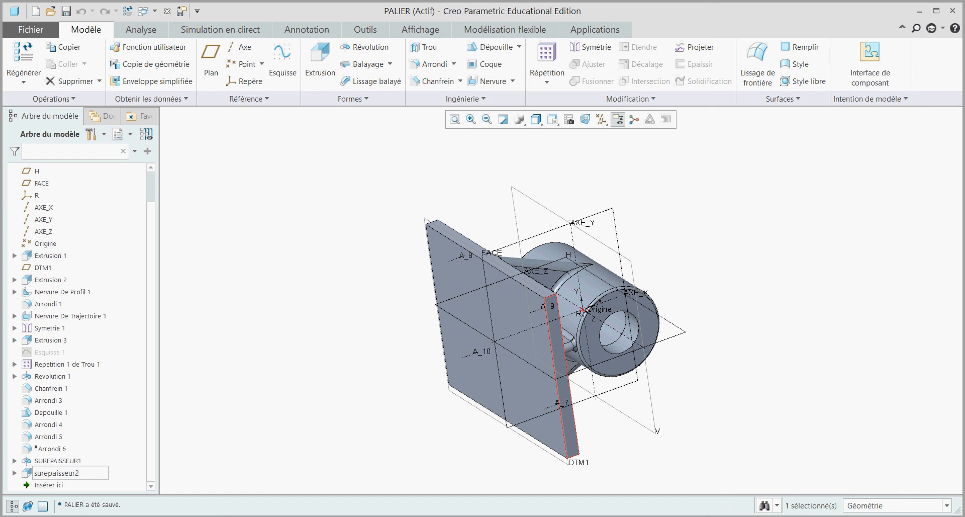
pyautogui.press('Return')
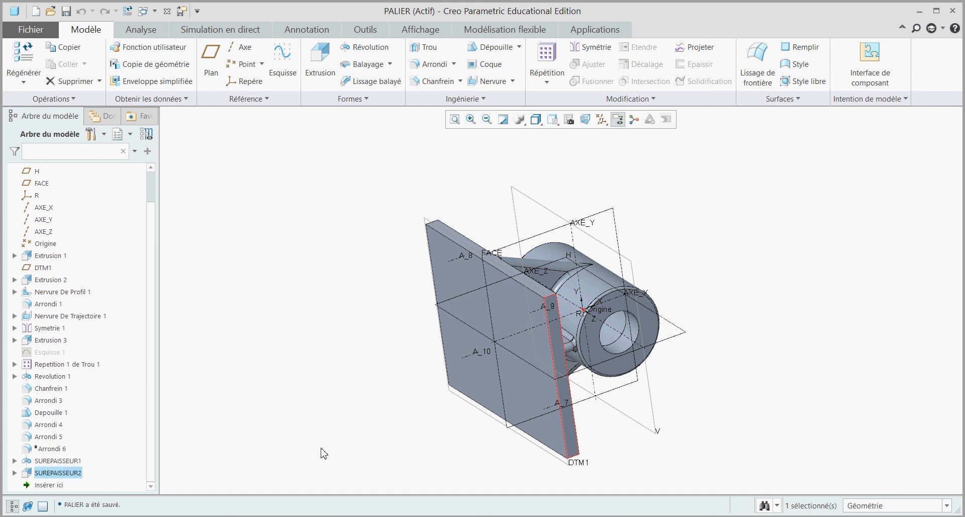
pyautogui.click(324, 454)
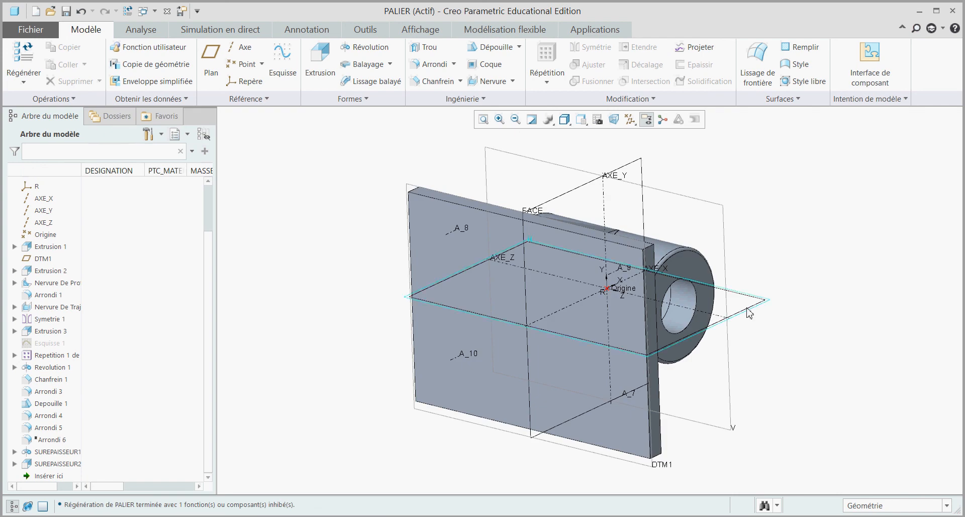
# Step: Start a draft on the plate's mounting face, its two side faces and both end faces of the bearing cylinder
pyautogui.click(485, 48)
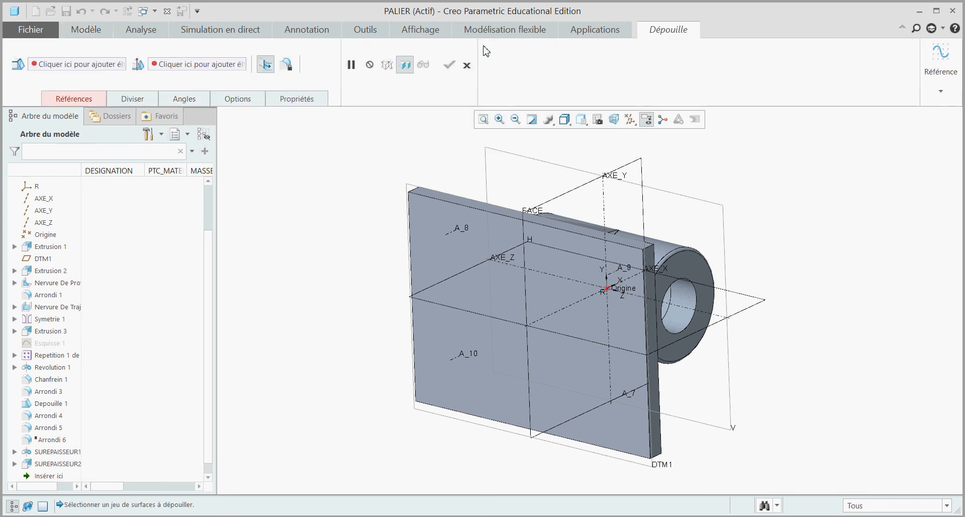
pyautogui.click(74, 98)
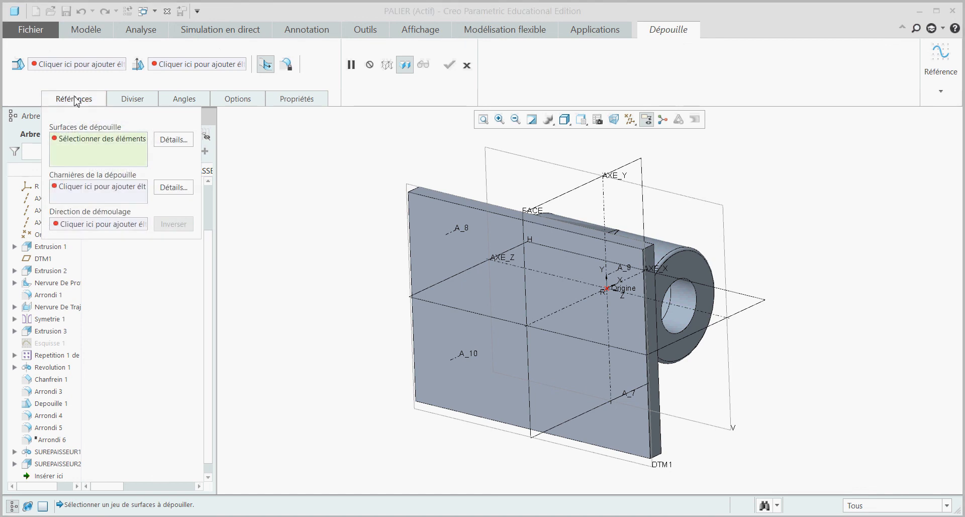
pyautogui.click(94, 142)
pyautogui.moveTo(729, 298); pyautogui.dragTo(640, 289, button='middle')
pyautogui.click(620, 291)
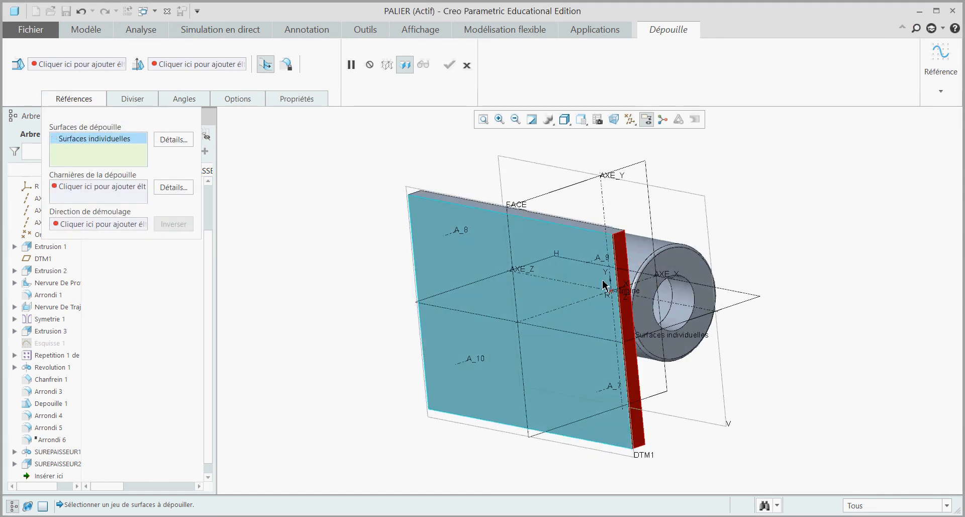
pyautogui.keyDown('ctrl'); pyautogui.click(592, 278); pyautogui.keyUp('ctrl')
pyautogui.moveTo(578, 275); pyautogui.dragTo(625, 294, button='middle')
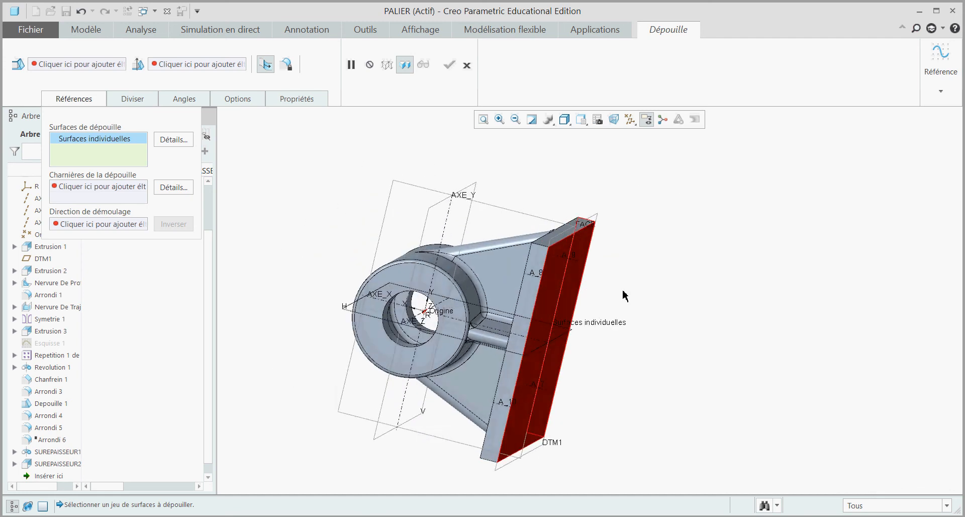
pyautogui.keyDown('ctrl'); pyautogui.click(537, 285); pyautogui.keyUp('ctrl')
pyautogui.keyDown('ctrl'); pyautogui.click(422, 282); pyautogui.keyUp('ctrl')
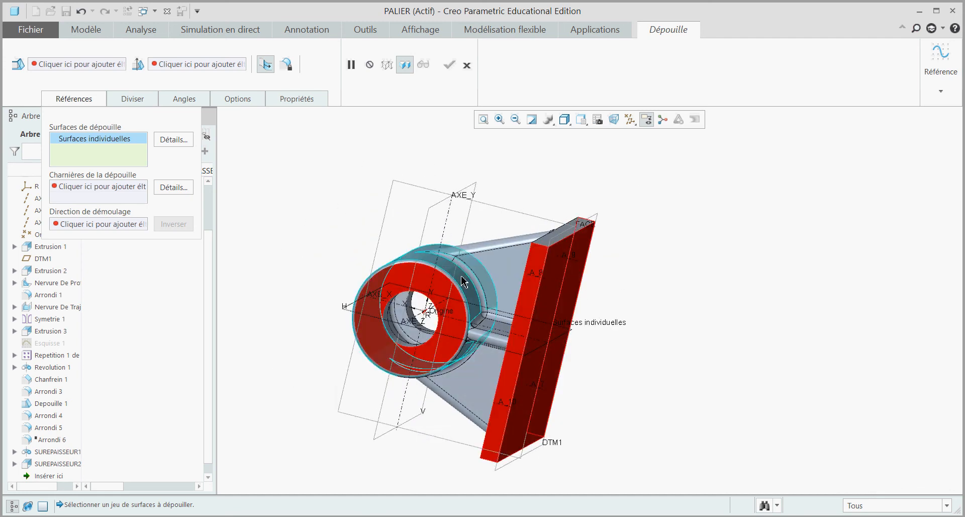
pyautogui.moveTo(474, 273); pyautogui.dragTo(605, 303, button='middle')
pyautogui.keyDown('ctrl'); pyautogui.click(471, 298); pyautogui.keyUp('ctrl')
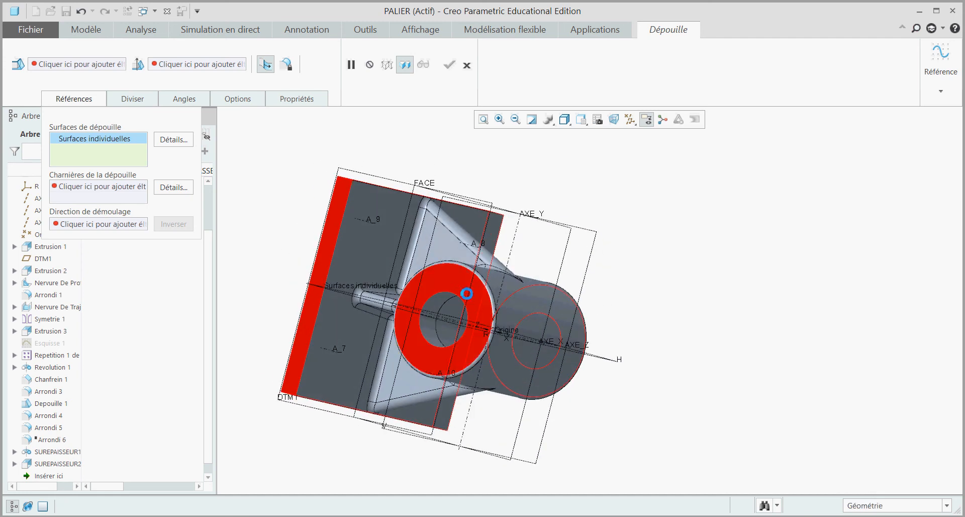
# Step: Use reference plane H as the draft hinge and split the draft by the hinge
pyautogui.click(124, 188)
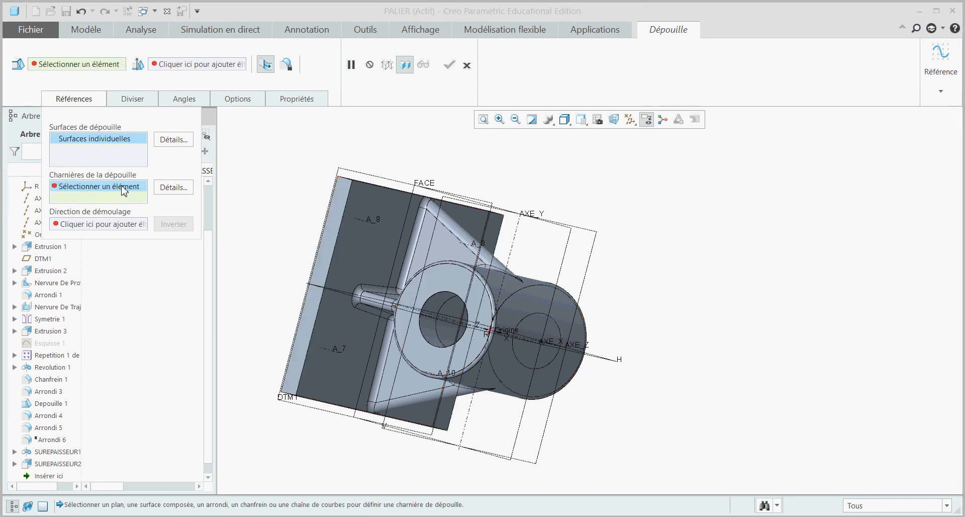
pyautogui.hotkey('ctrl', 'd')
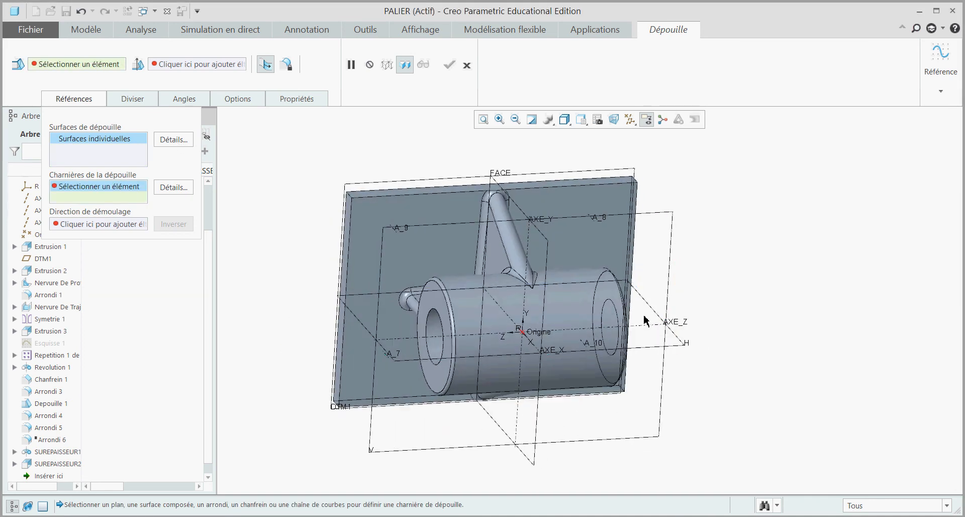
pyautogui.click(672, 350)
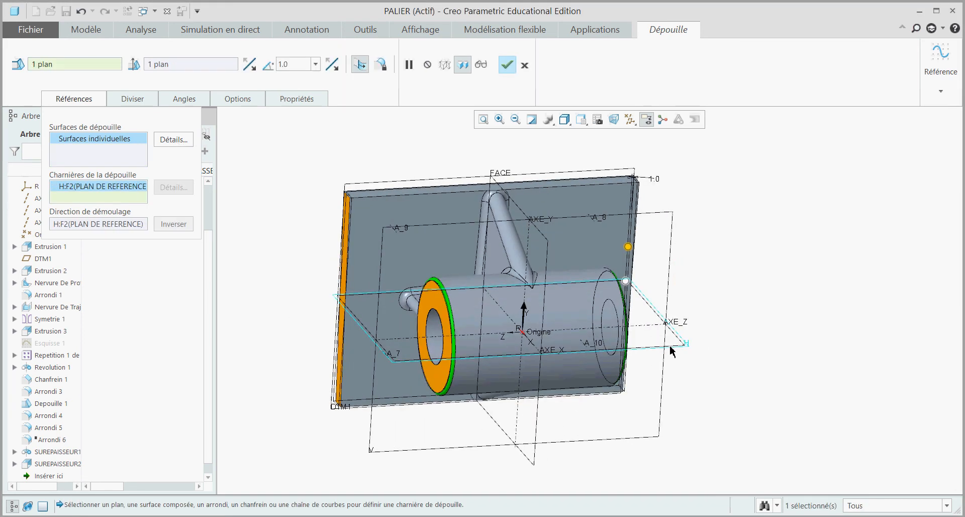
pyautogui.click(137, 105)
pyautogui.click(166, 142)
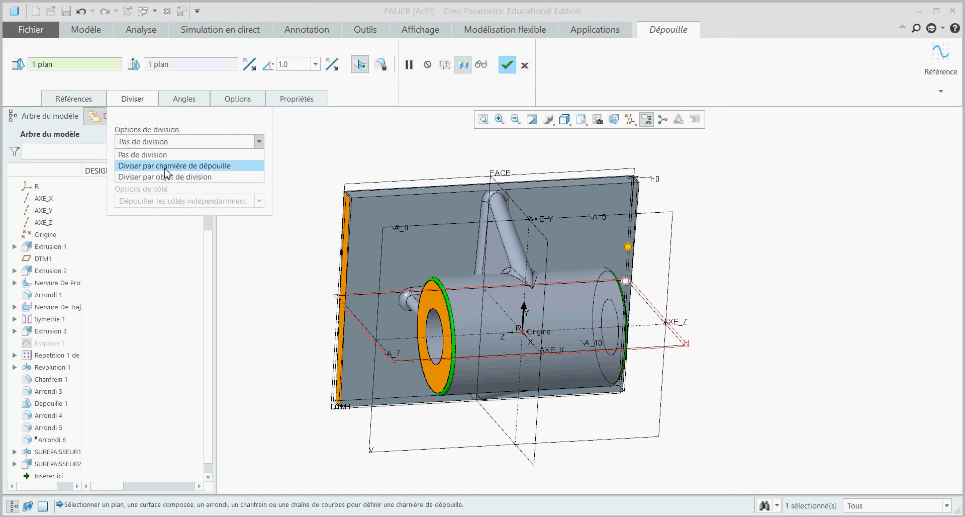
pyautogui.click(166, 166)
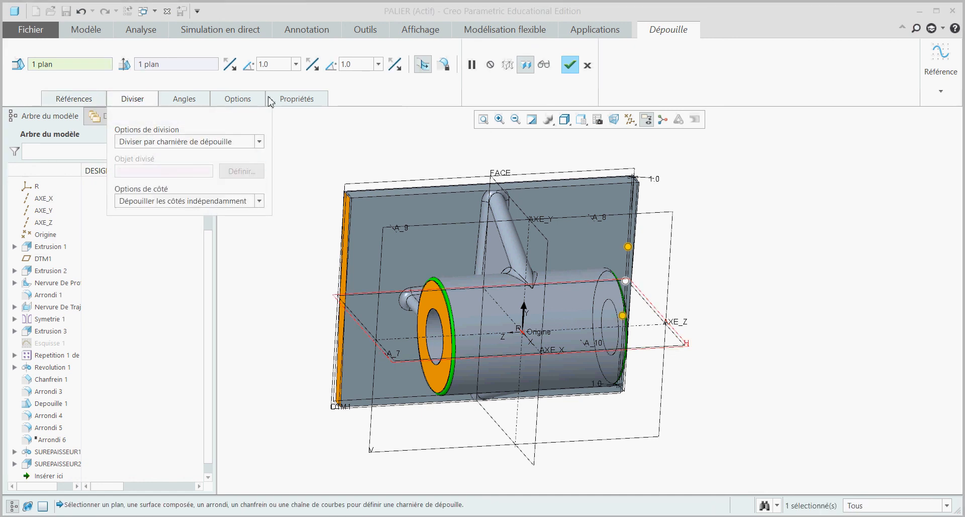
# Step: Set the first draft angle to 2° and reverse the pull direction
pyautogui.click(262, 64)
pyautogui.write('2')
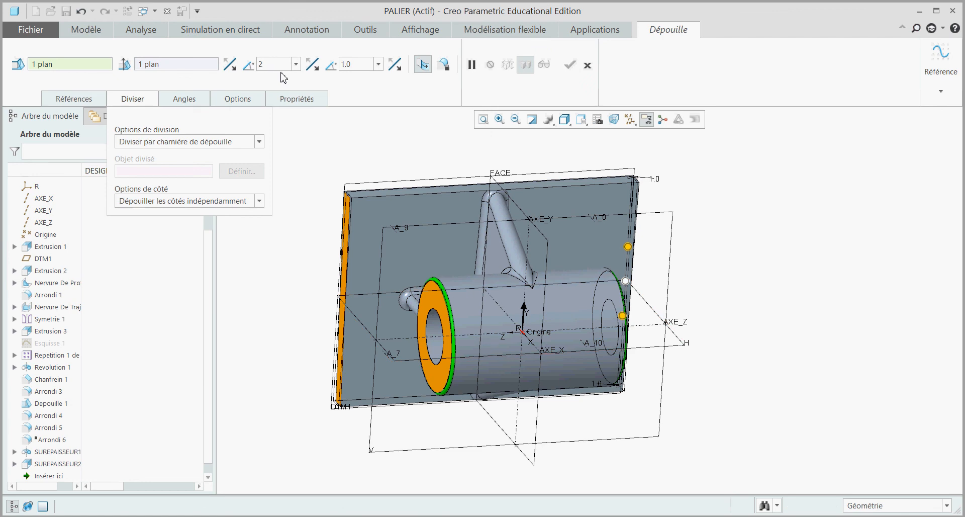
pyautogui.press('Return')
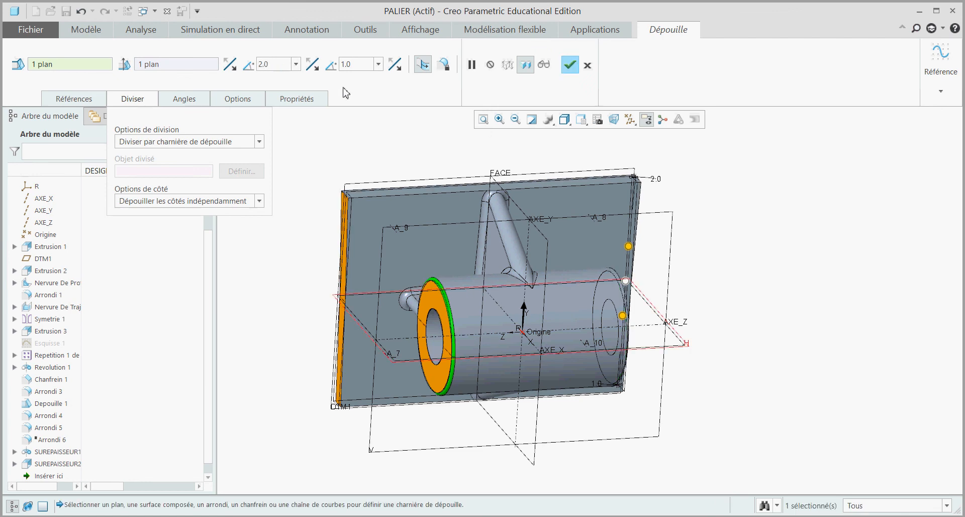
pyautogui.moveTo(562, 217); pyautogui.dragTo(549, 206, button='middle')
pyautogui.click(229, 64)
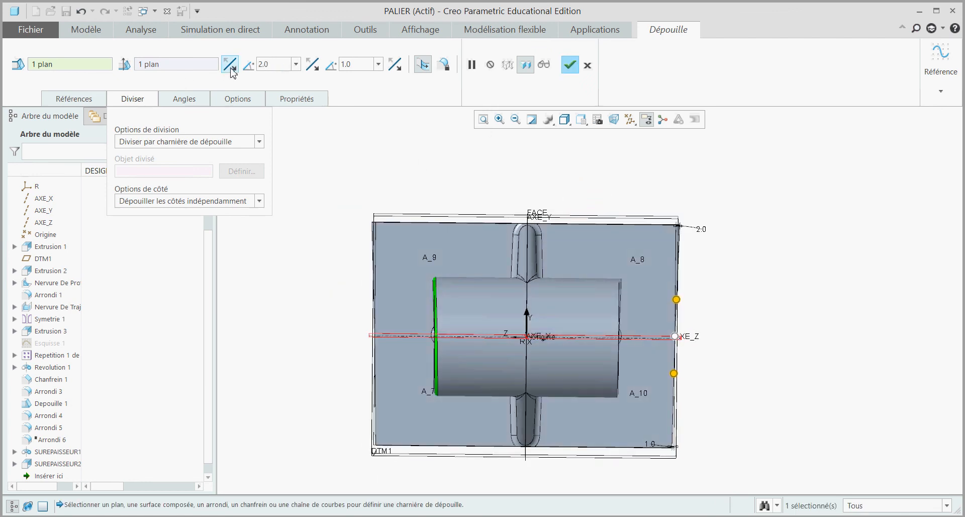
# Step: Set the second draft angle to 2° and flip the first side's angle direction
pyautogui.click(341, 65)
pyautogui.write('2')
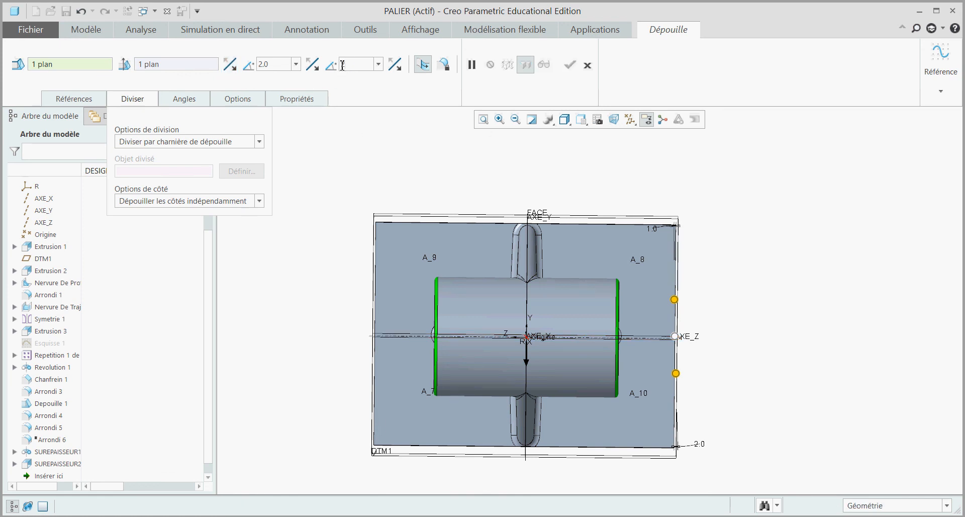
pyautogui.press('Return')
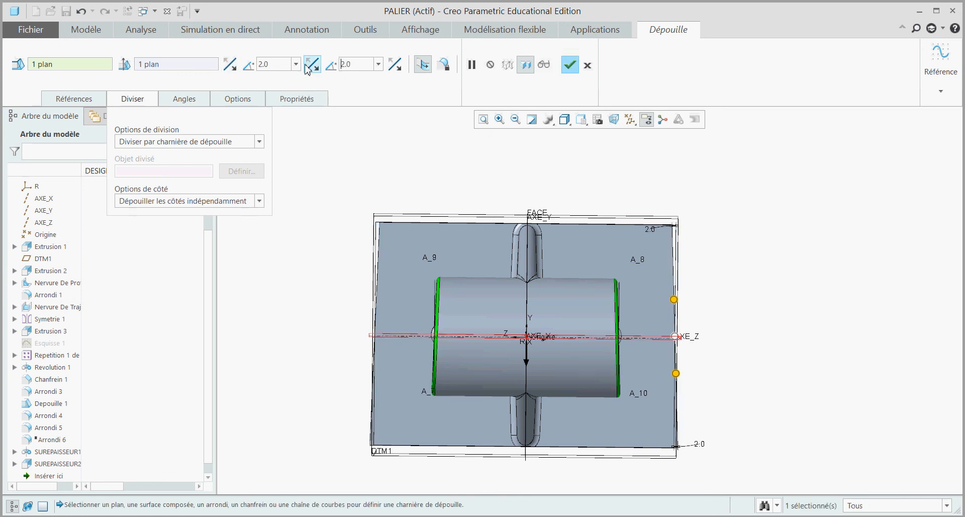
pyautogui.click(312, 69)
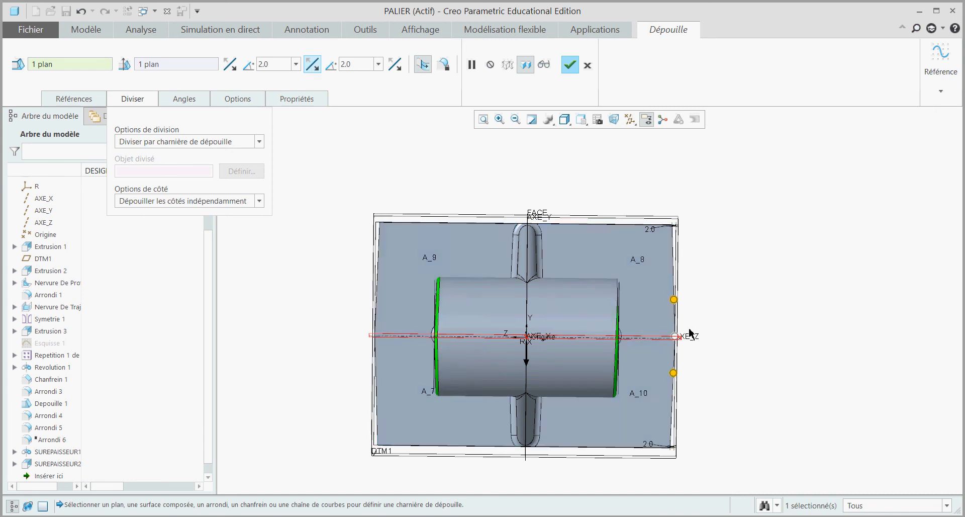
# Step: Turn off the creation of round/chamfer geometry for the split draft and complete the feature
pyautogui.scroll(2, 694, 336)
pyautogui.scroll(-2, 692, 337)
pyautogui.scroll(2, 619, 250)
pyautogui.moveTo(647, 270); pyautogui.dragTo(645, 276, button='middle')
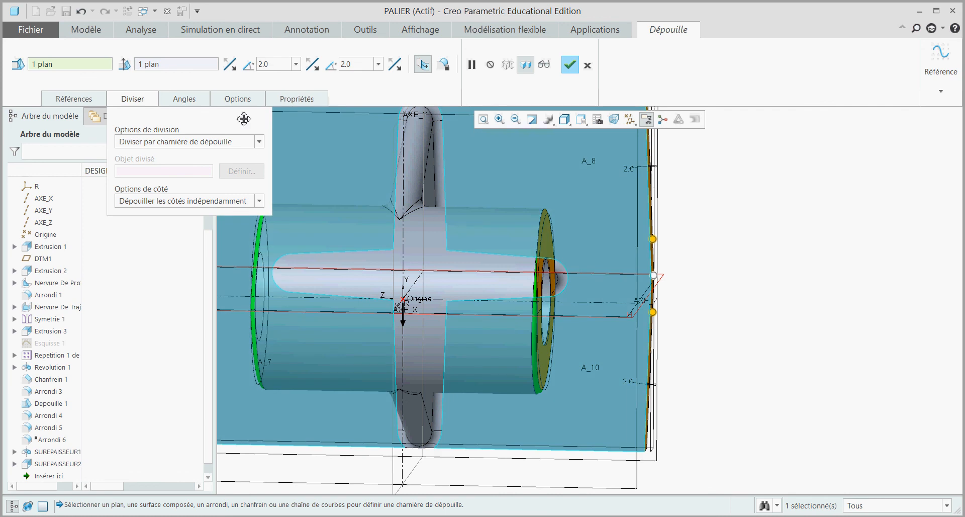
pyautogui.click(236, 105)
pyautogui.click(223, 180)
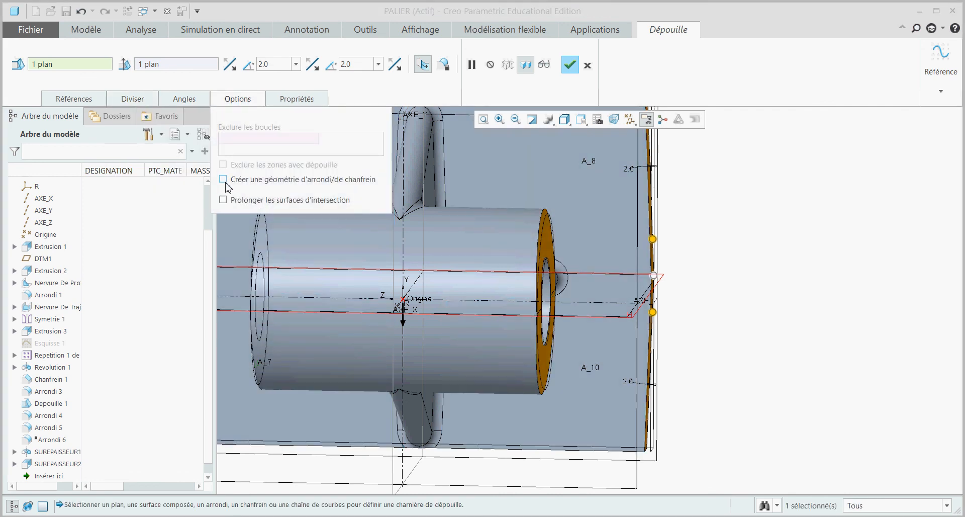
pyautogui.click(570, 65)
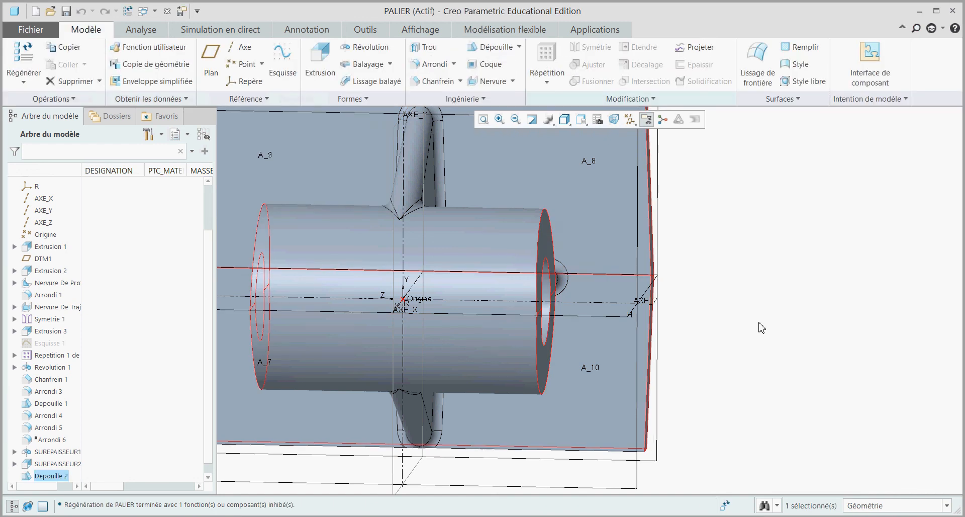
# Step: Add an Auto Round feature to the part's remaining sharp edges with a convex radius of 4 and the same radius for concave edges
pyautogui.scroll(-3, 761, 339)
pyautogui.moveTo(762, 339); pyautogui.dragTo(787, 341, button='middle')
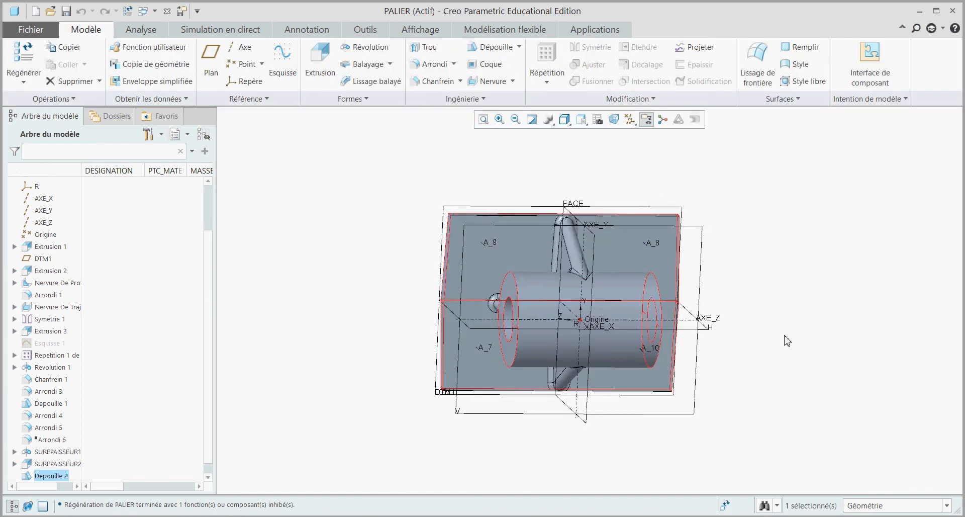
pyautogui.click(791, 342)
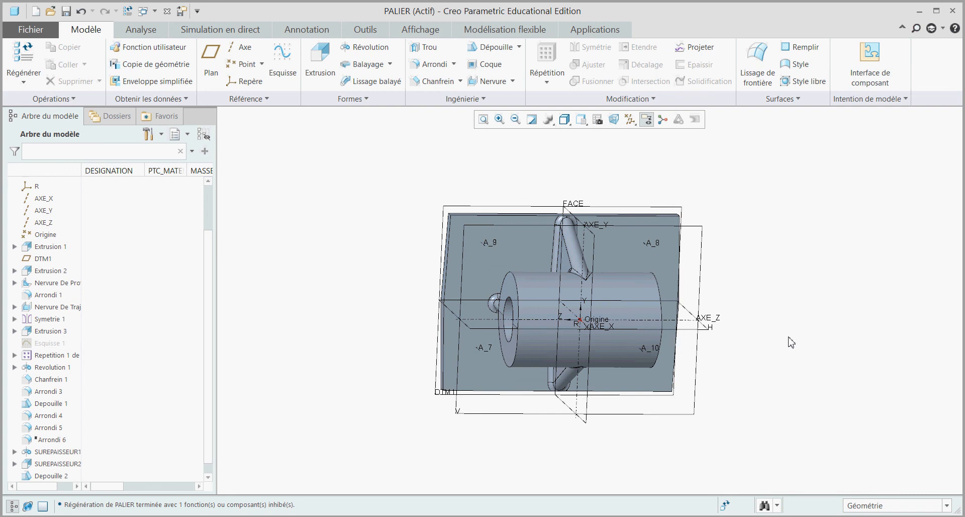
pyautogui.hotkey('ctrl', 'd')
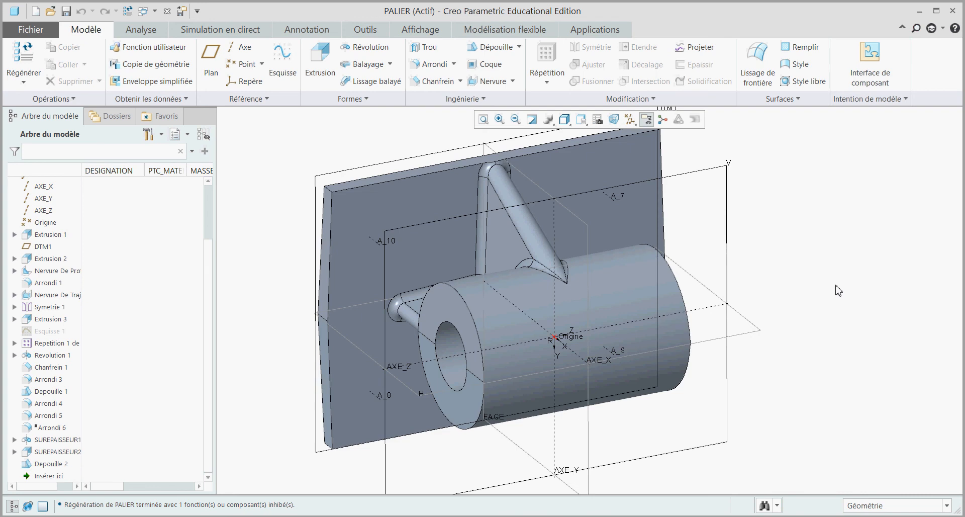
pyautogui.click(454, 64)
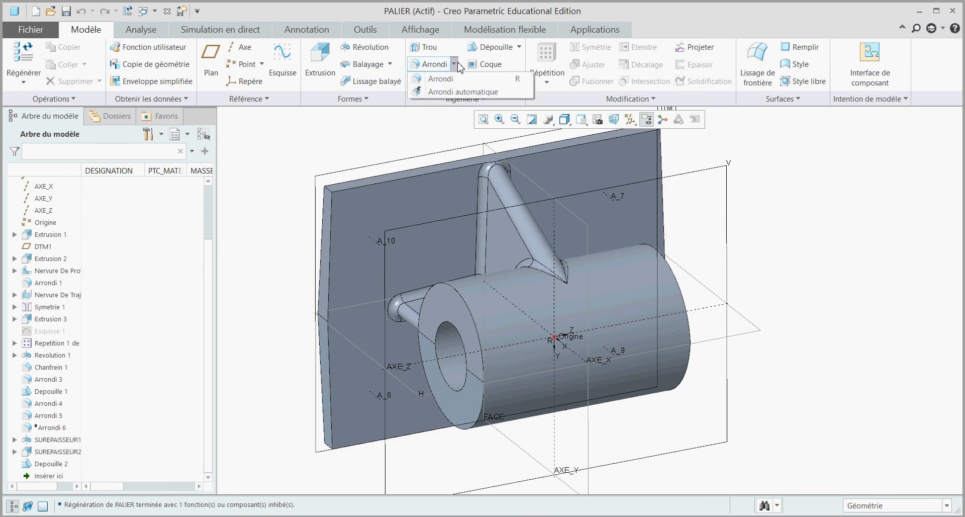
pyautogui.click(463, 92)
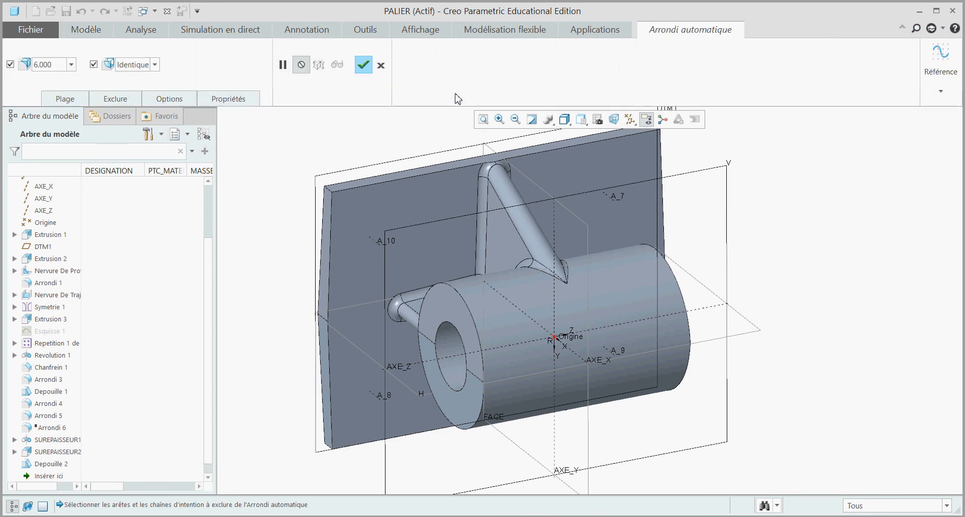
pyautogui.click(44, 65)
pyautogui.write('4')
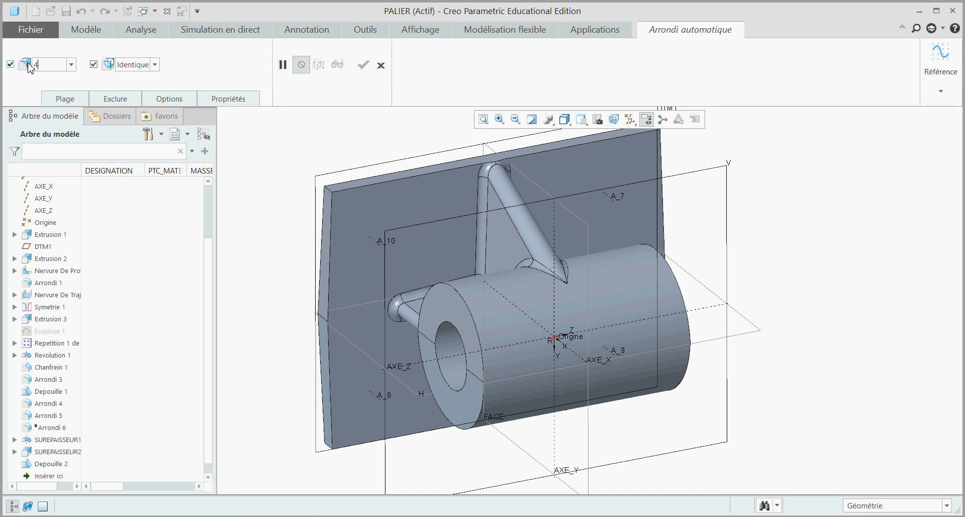
pyautogui.press('Return')
pyautogui.click(363, 66)
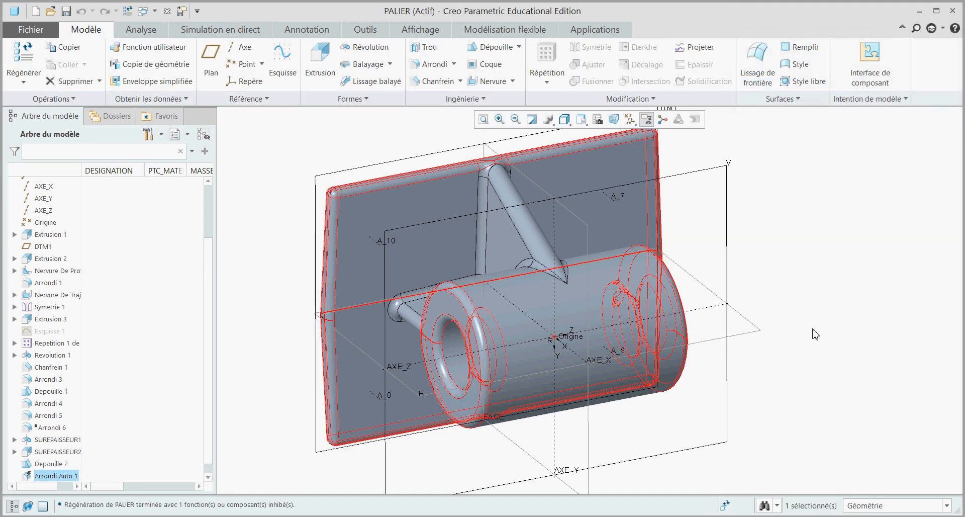
pyautogui.click(798, 336)
pyautogui.moveTo(779, 345); pyautogui.dragTo(697, 441, button='middle')
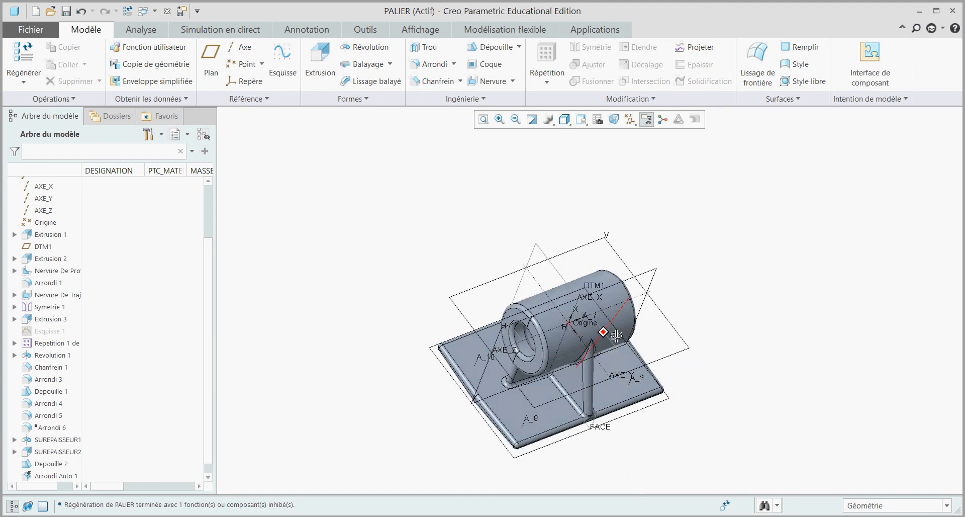